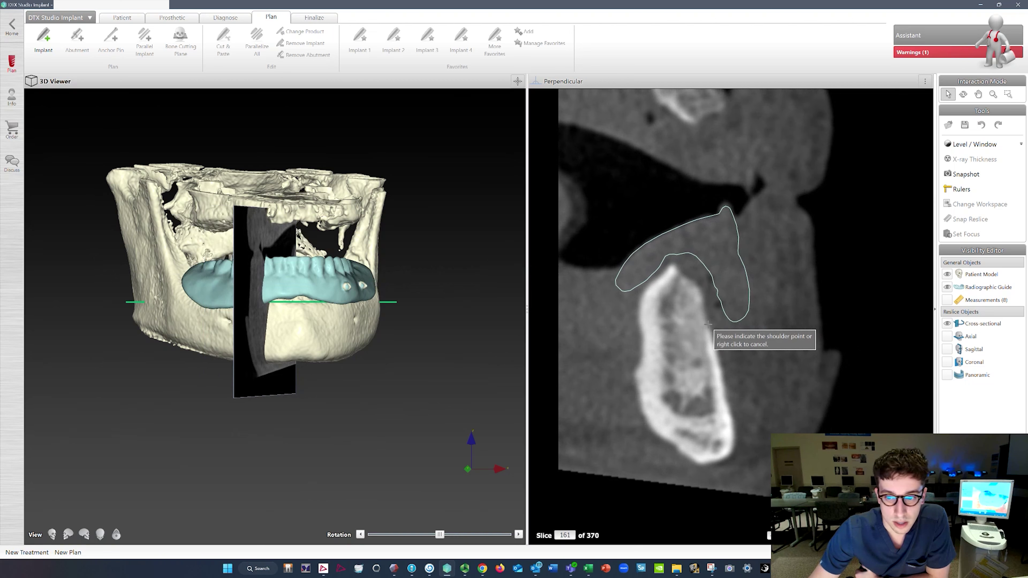
- Place an implant in the mandibular ridge on slice 158, marking its shoulder point near the crest and its tip point deeper in the bone
{"action": "scroll", "coordinate": [672, 300], "scroll_direction": "down", "scroll_amount": 1}
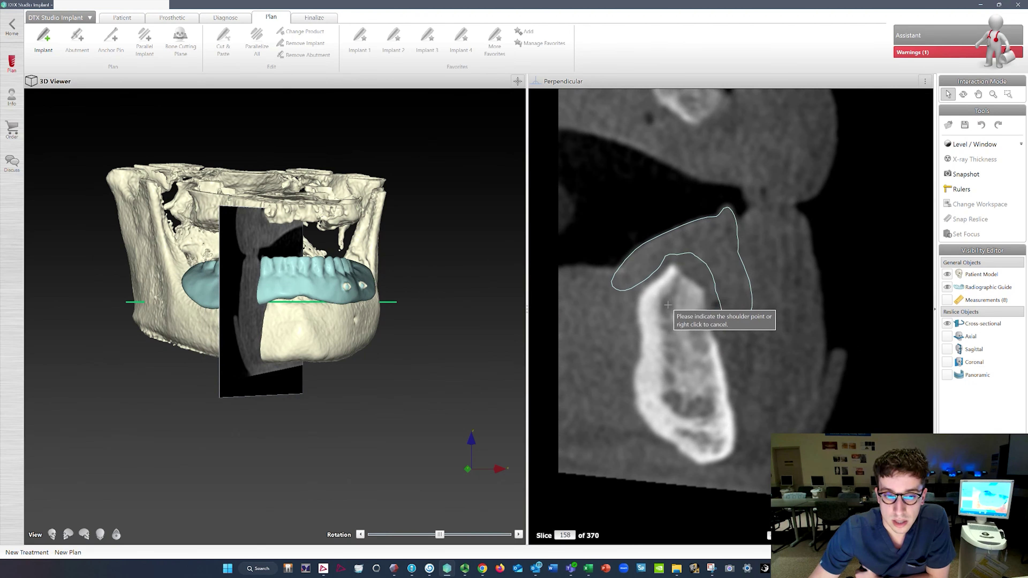
{"action": "left_click", "coordinate": [666, 289]}
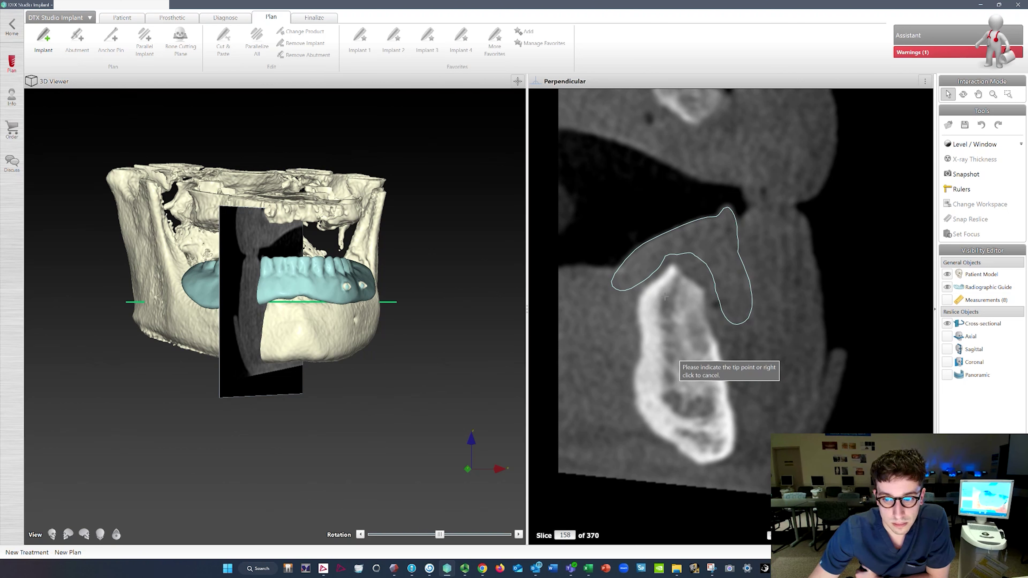
{"action": "left_click", "coordinate": [665, 341]}
- Choose a NobelActive RP implant with 4.3 mm diameter and 10 mm length for tooth position 43
{"action": "left_click", "coordinate": [307, 126]}
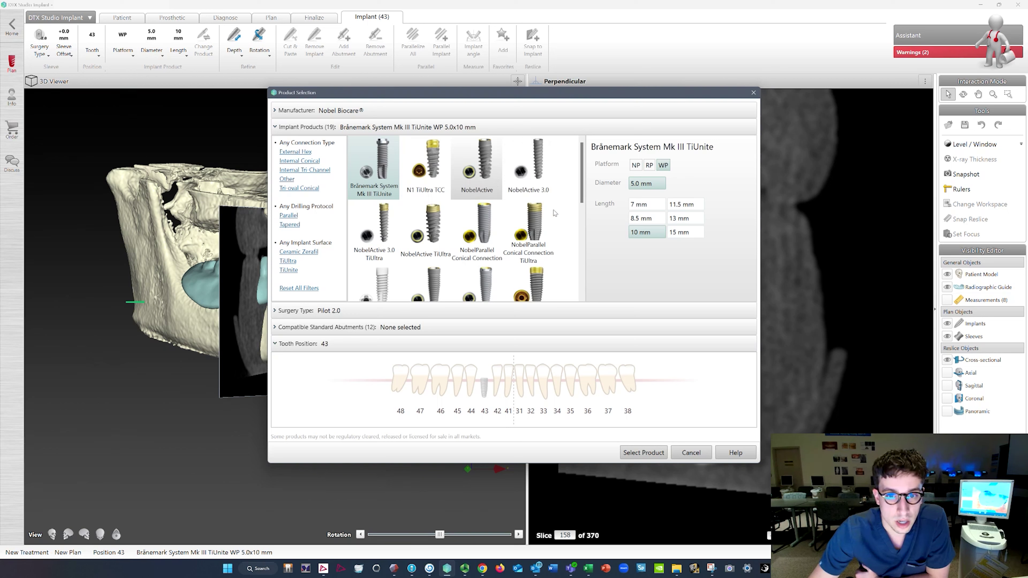
{"action": "left_click", "coordinate": [462, 184]}
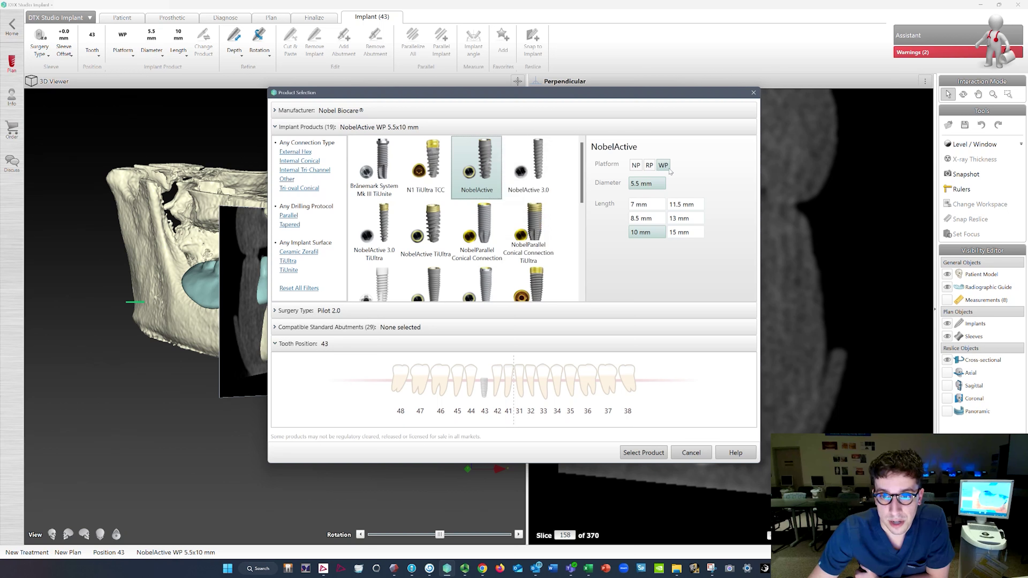
{"action": "left_click", "coordinate": [650, 166]}
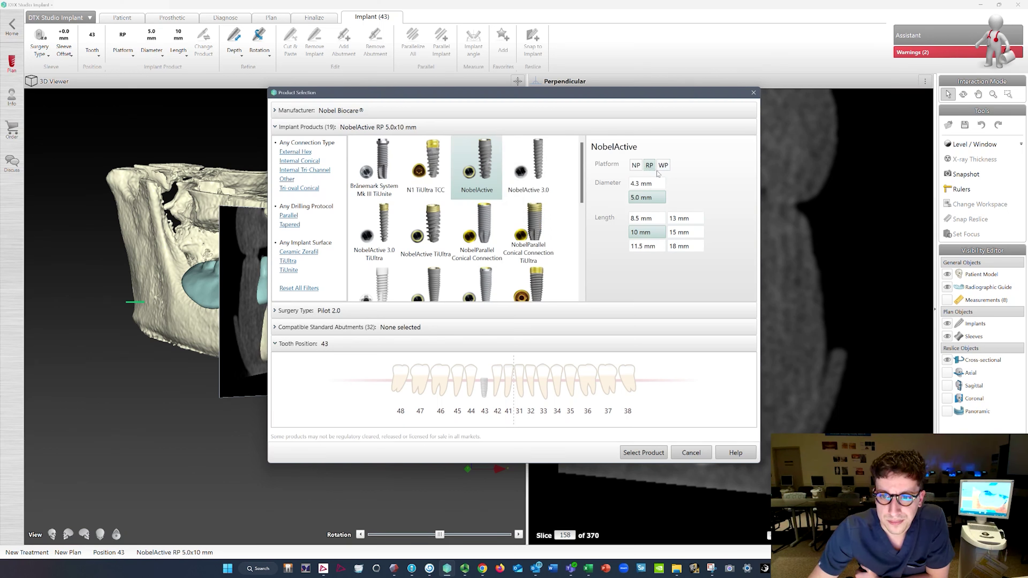
{"action": "left_click", "coordinate": [651, 184]}
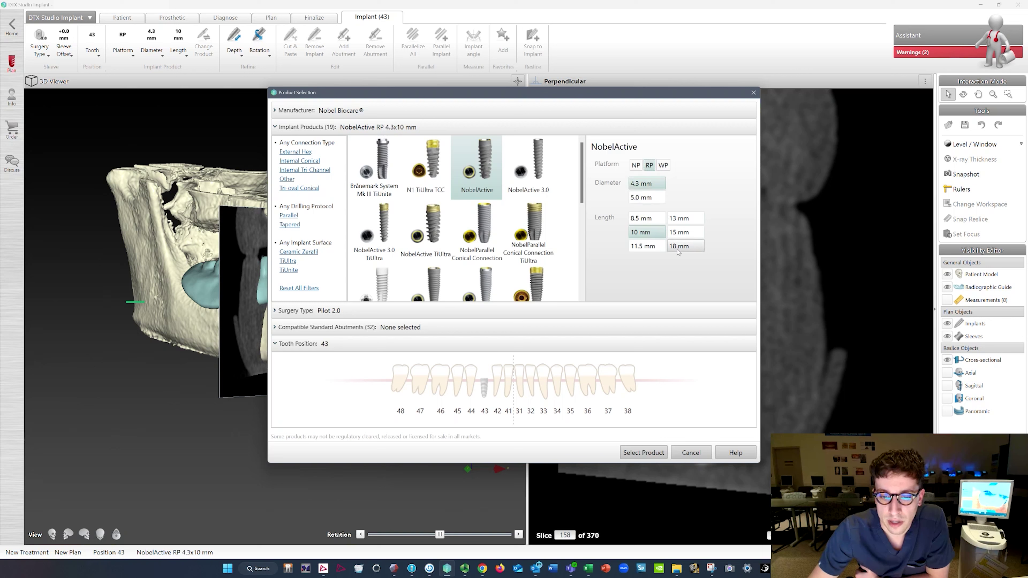
{"action": "left_click", "coordinate": [544, 385]}
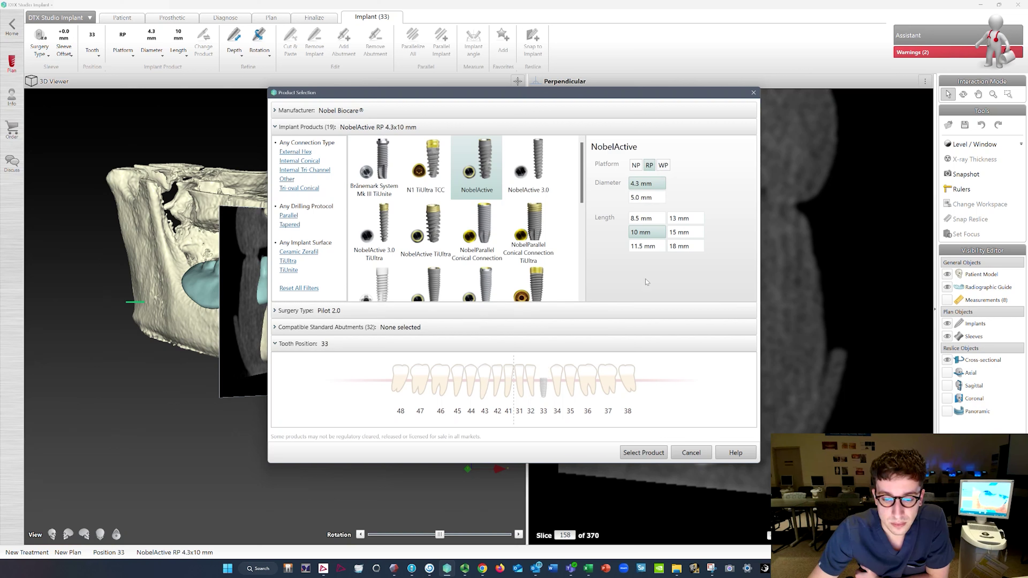
{"action": "left_click", "coordinate": [485, 389]}
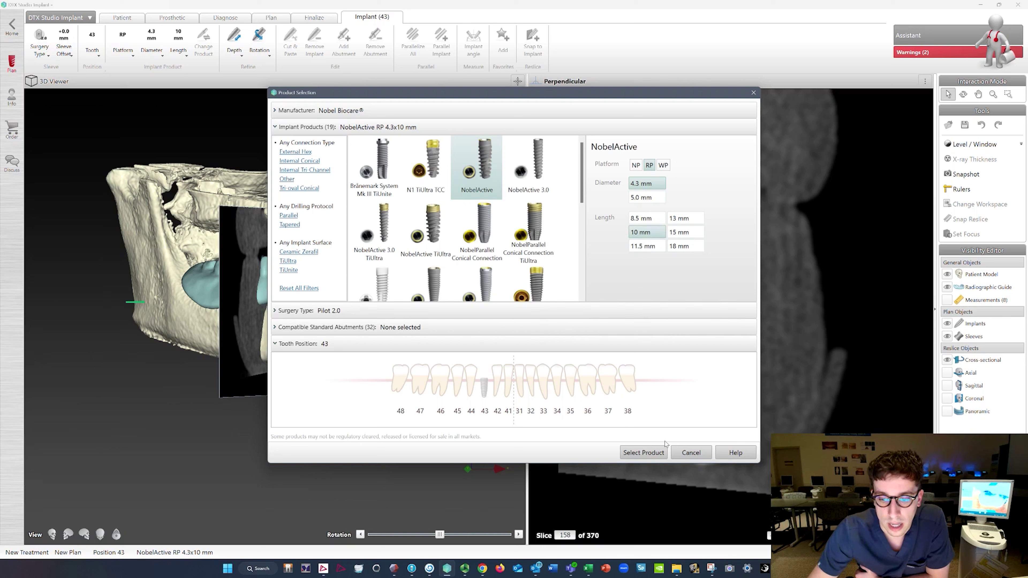
{"action": "left_click", "coordinate": [643, 453]}
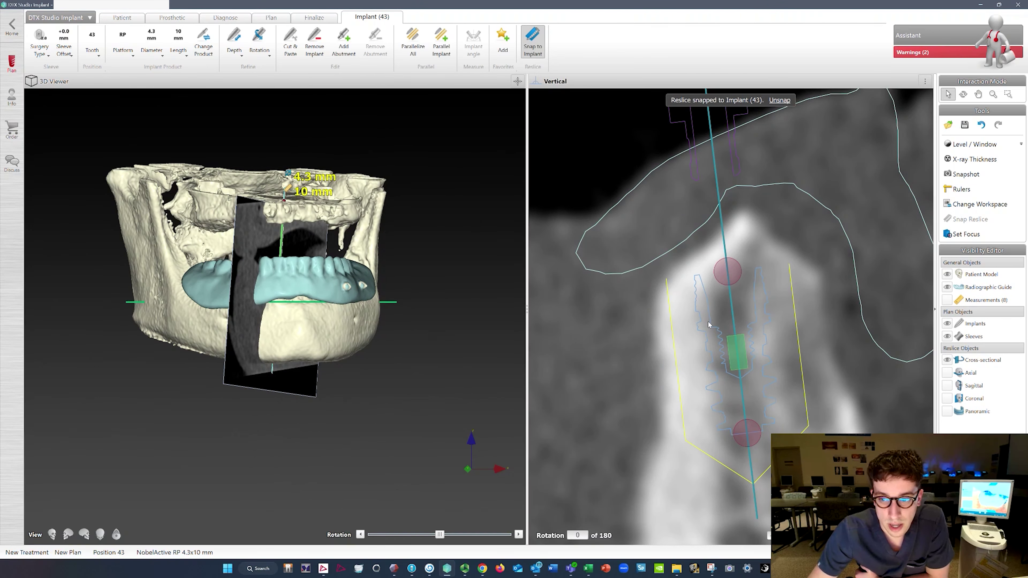
- Release the reslice from implant 43, deselect the implant and bring the cross-section to slice 218 on the opposite side of the arch
{"action": "left_click", "coordinate": [779, 100]}
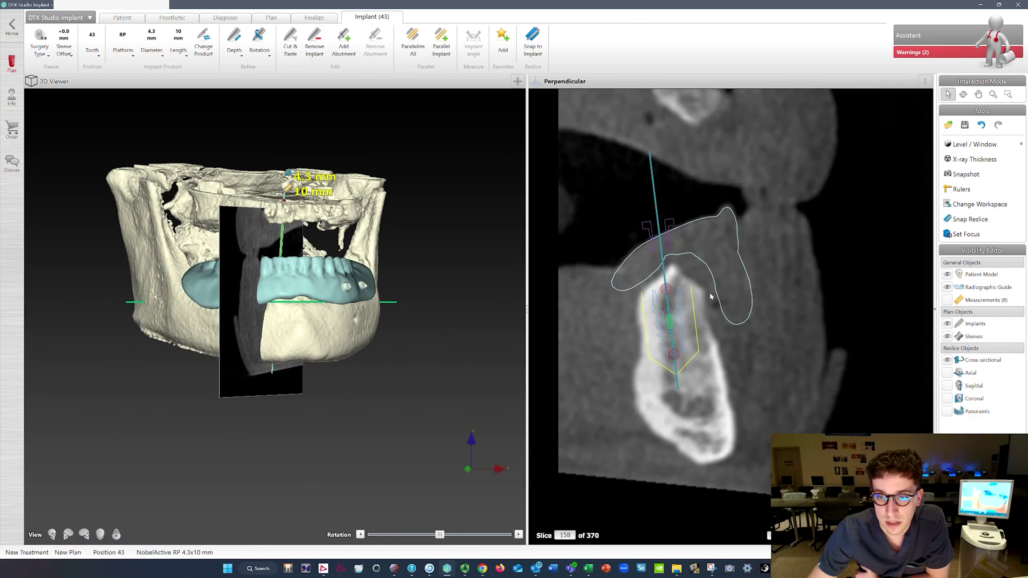
{"action": "scroll", "coordinate": [685, 310], "scroll_direction": "down", "scroll_amount": 5}
{"action": "scroll", "coordinate": [685, 311], "scroll_direction": "down", "scroll_amount": 15}
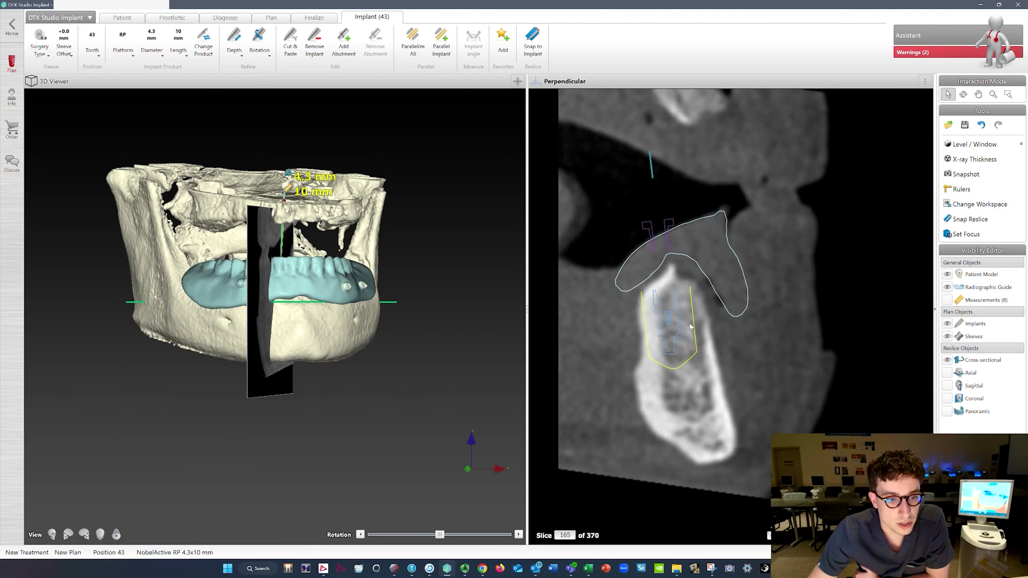
{"action": "scroll", "coordinate": [690, 324], "scroll_direction": "down", "scroll_amount": 13}
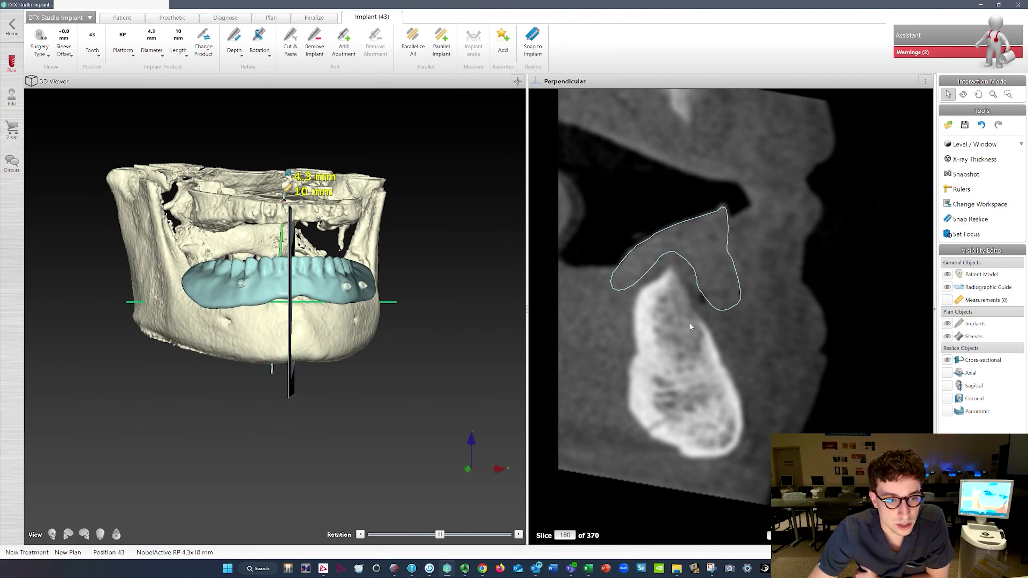
{"action": "right_click", "coordinate": [690, 324]}
{"action": "left_click", "coordinate": [691, 321]}
{"action": "scroll", "coordinate": [691, 320], "scroll_direction": "down", "scroll_amount": 13}
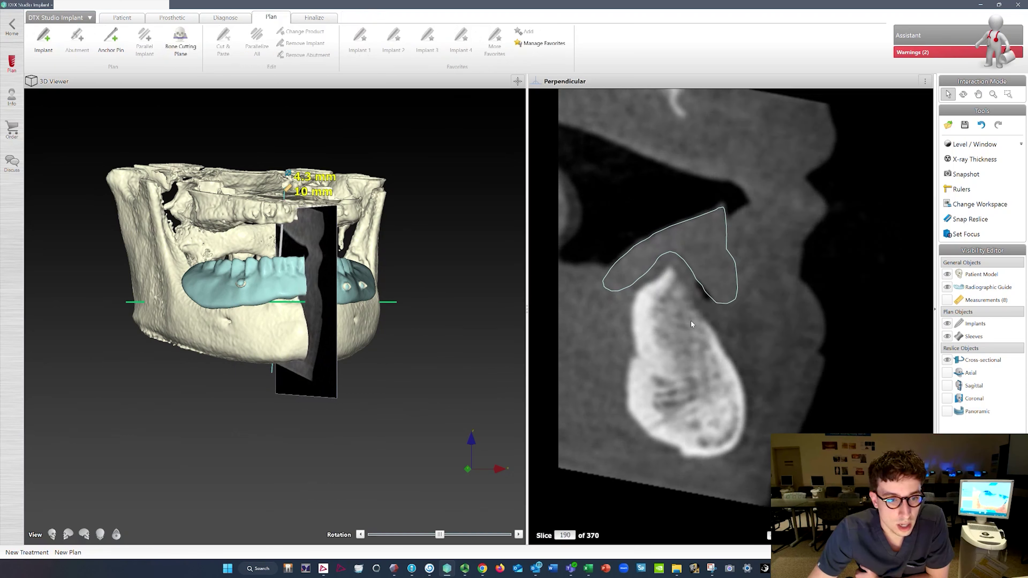
{"action": "scroll", "coordinate": [692, 321], "scroll_direction": "down", "scroll_amount": 17}
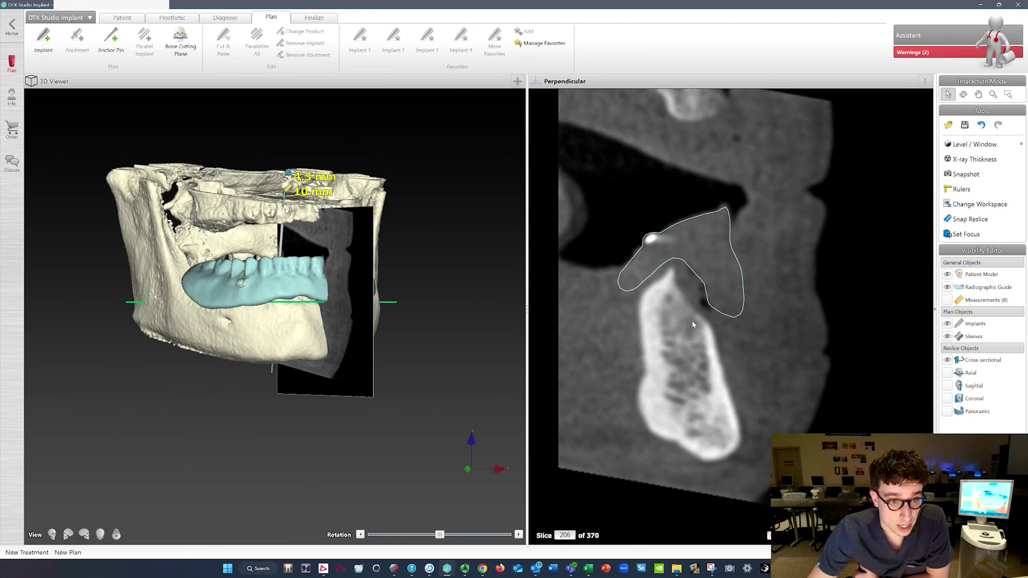
{"action": "scroll", "coordinate": [692, 321], "scroll_direction": "down", "scroll_amount": 5}
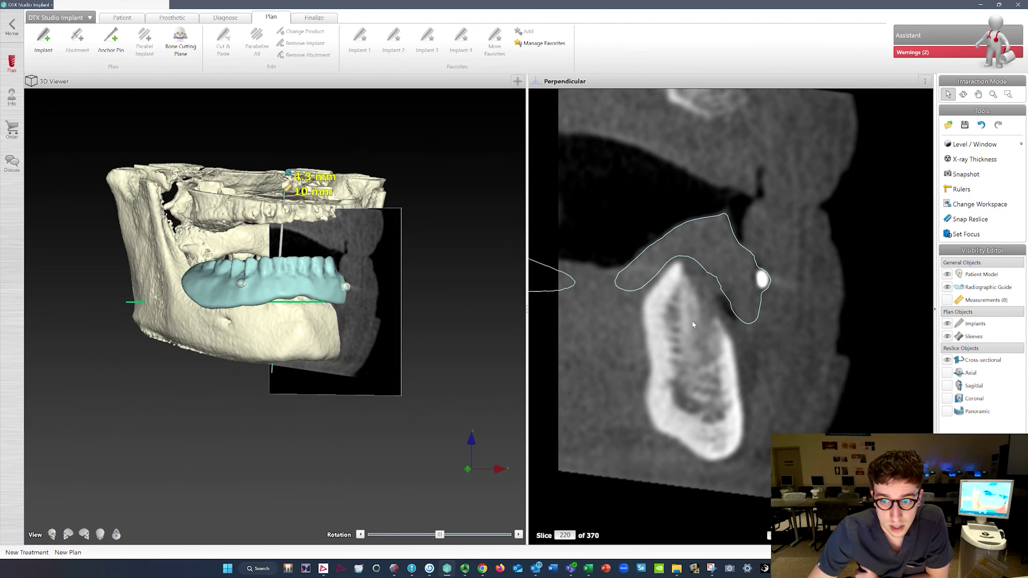
{"action": "scroll", "coordinate": [692, 321], "scroll_direction": "up", "scroll_amount": 1}
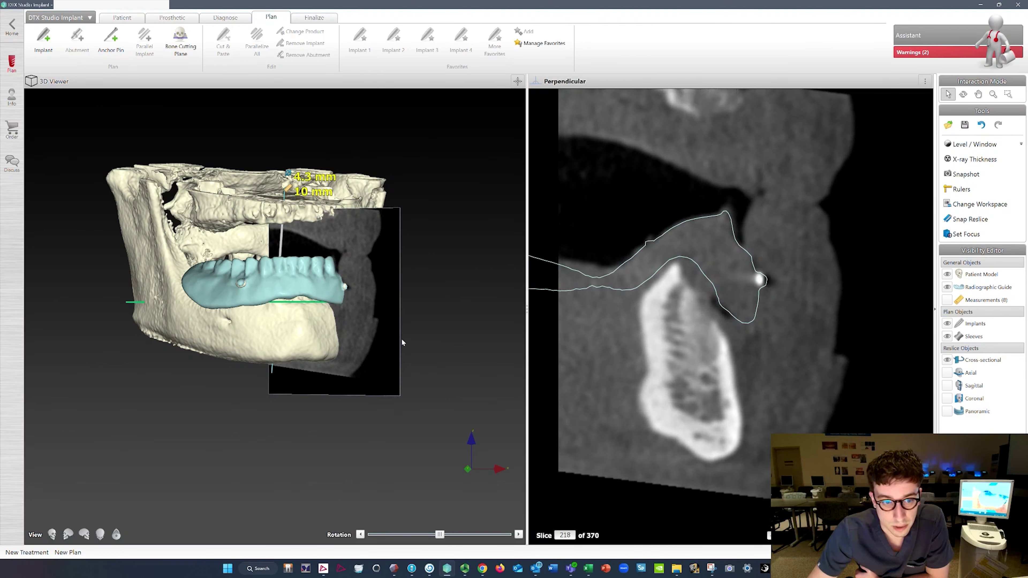
- Place a second implant in the ridge on slice 218 at position 33, as a 10 mm long NobelActive RP 4.3 mm
{"action": "left_click_drag", "start_coordinate": [440, 535], "coordinate": [373, 535]}
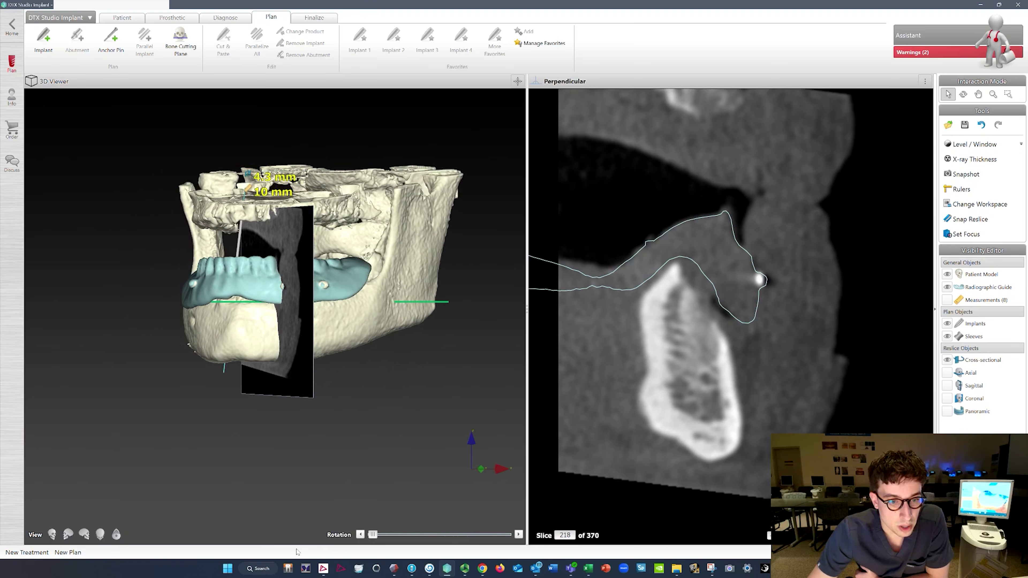
{"action": "left_click_drag", "start_coordinate": [298, 552], "coordinate": [466, 542]}
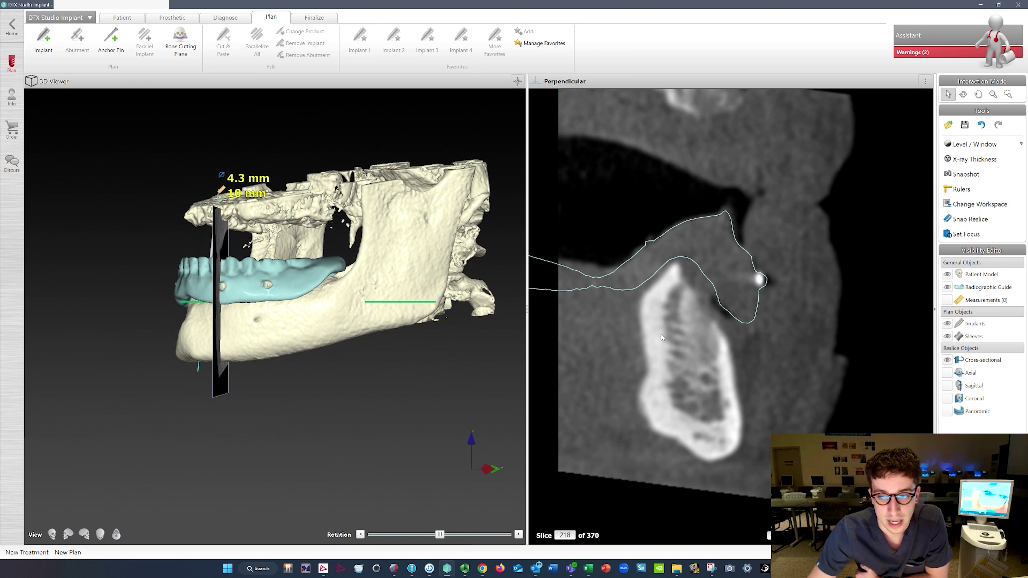
{"action": "scroll", "coordinate": [686, 327], "scroll_direction": "down", "scroll_amount": 3}
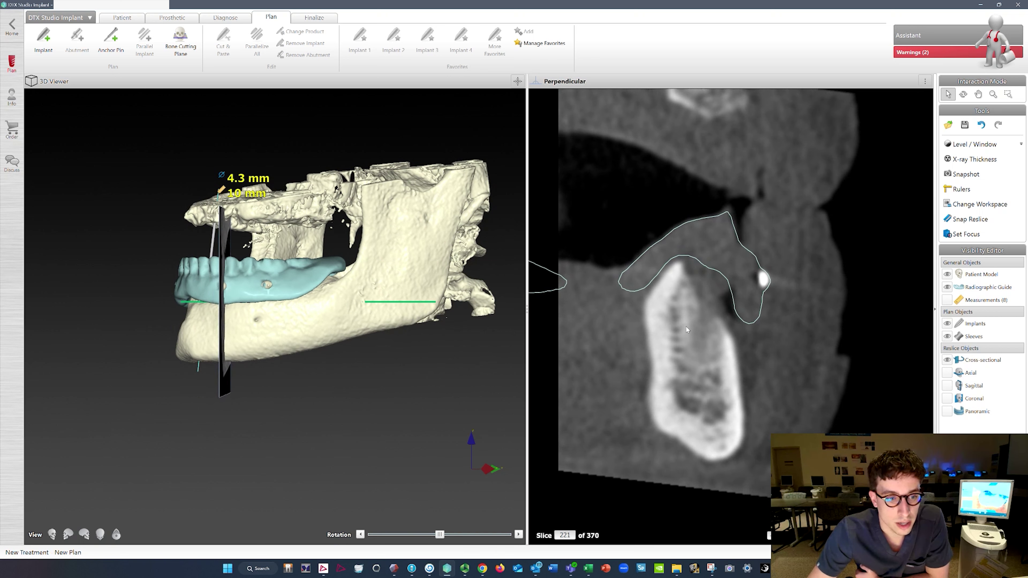
{"action": "scroll", "coordinate": [686, 327], "scroll_direction": "up", "scroll_amount": 1}
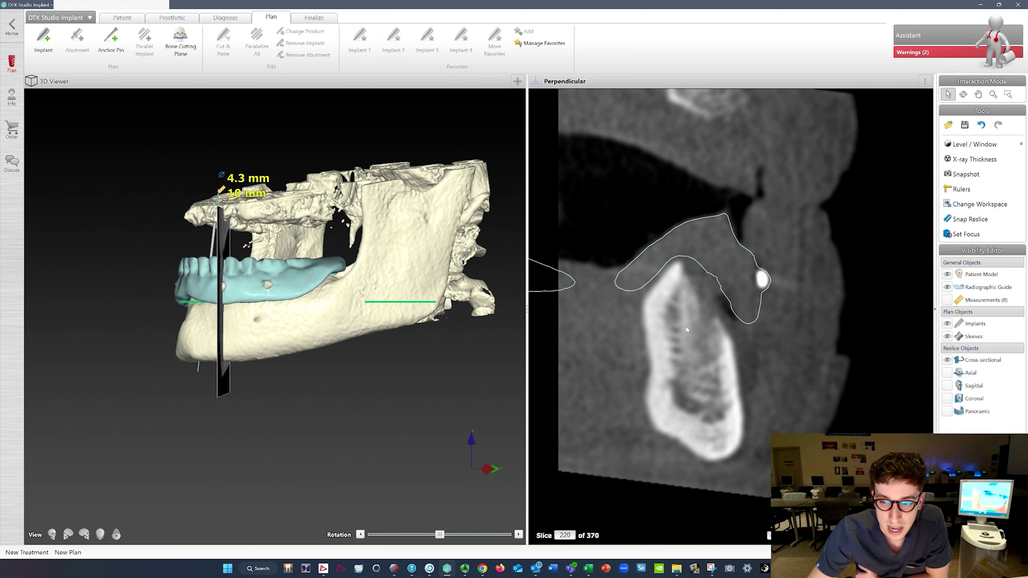
{"action": "scroll", "coordinate": [686, 327], "scroll_direction": "up", "scroll_amount": 2}
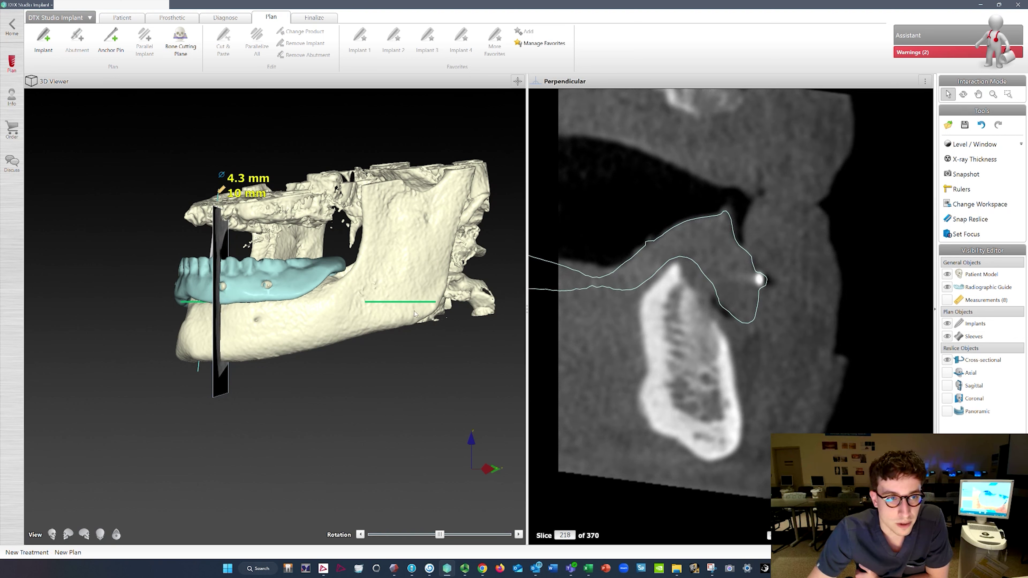
{"action": "left_click", "coordinate": [43, 39]}
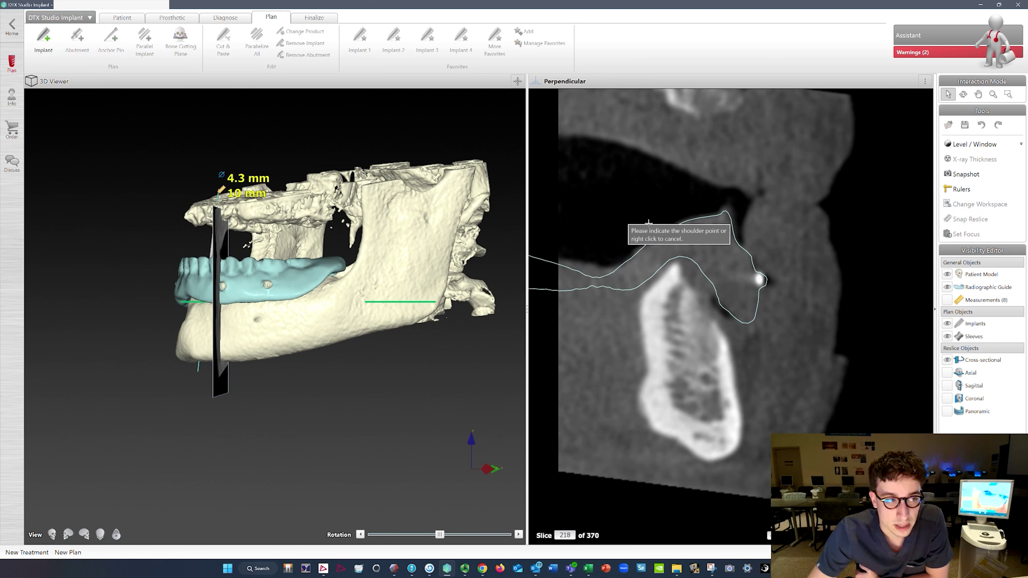
{"action": "left_click", "coordinate": [667, 293]}
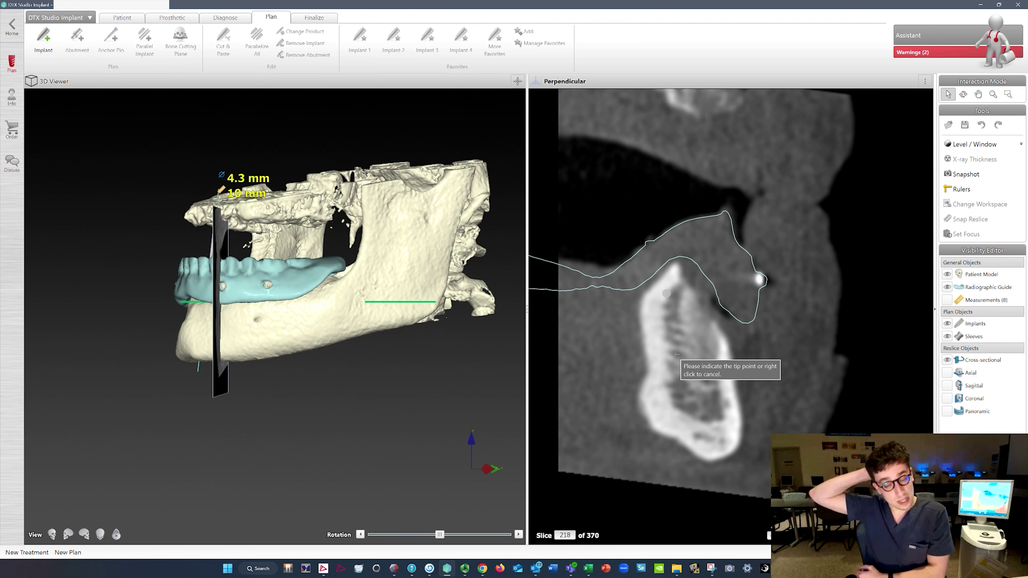
{"action": "left_click", "coordinate": [675, 354]}
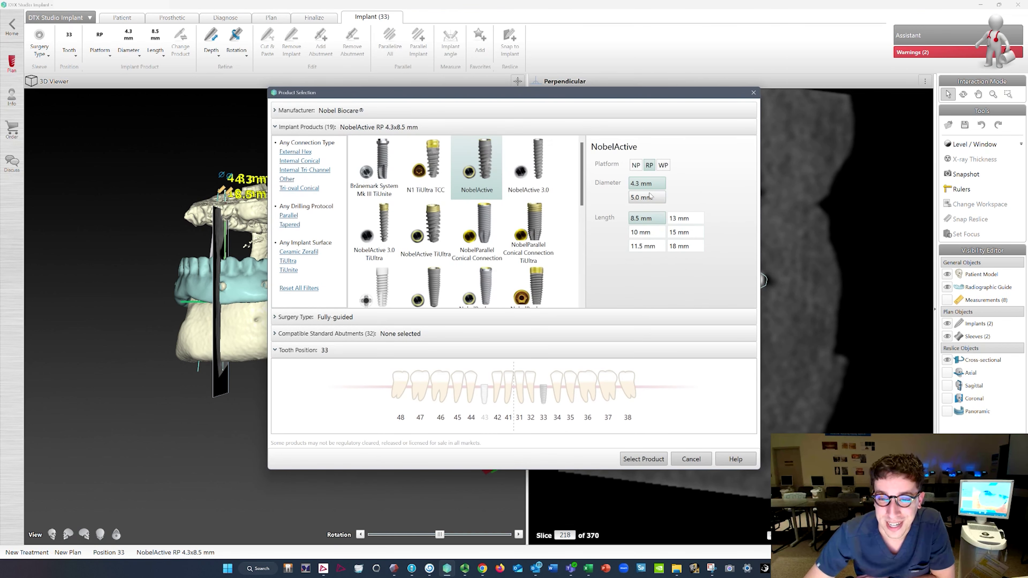
{"action": "left_click", "coordinate": [647, 232]}
{"action": "left_click", "coordinate": [644, 459]}
- Snap the reslice to implant 33 and fine-tune the implant's position and angulation within the ridge
{"action": "left_click", "coordinate": [509, 42]}
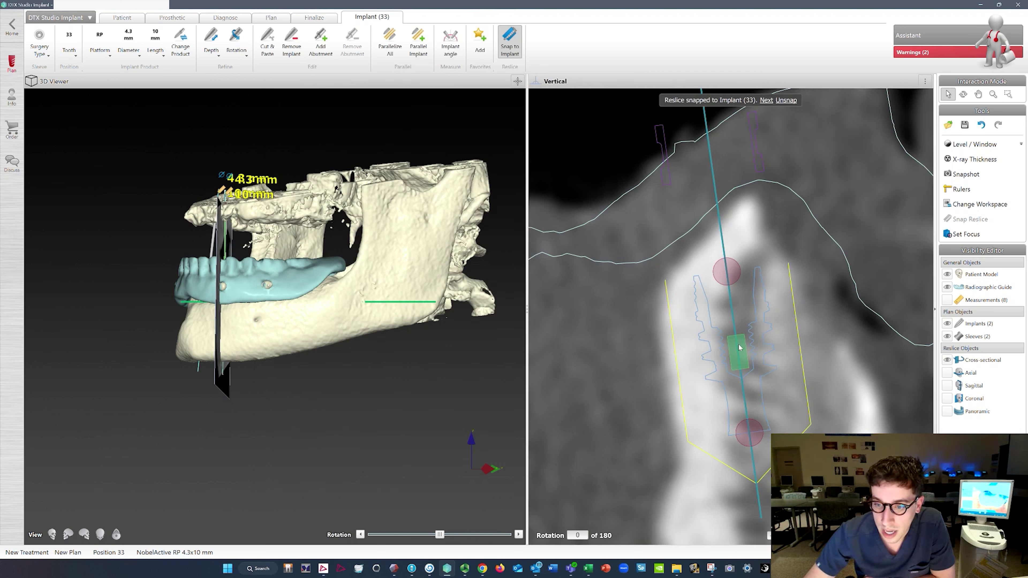
{"action": "left_click_drag", "start_coordinate": [738, 357], "coordinate": [733, 350]}
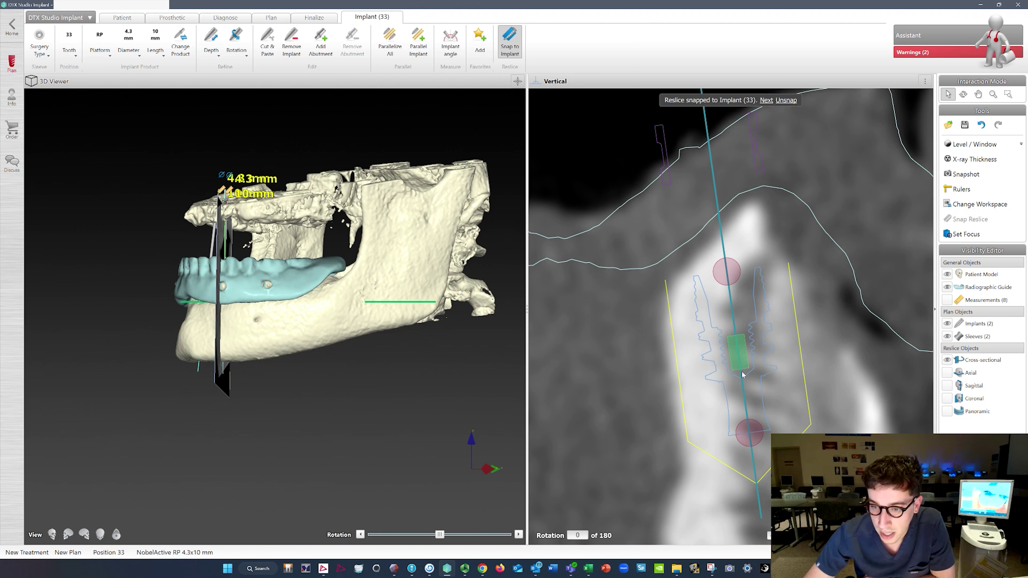
{"action": "left_click_drag", "start_coordinate": [739, 356], "coordinate": [740, 357]}
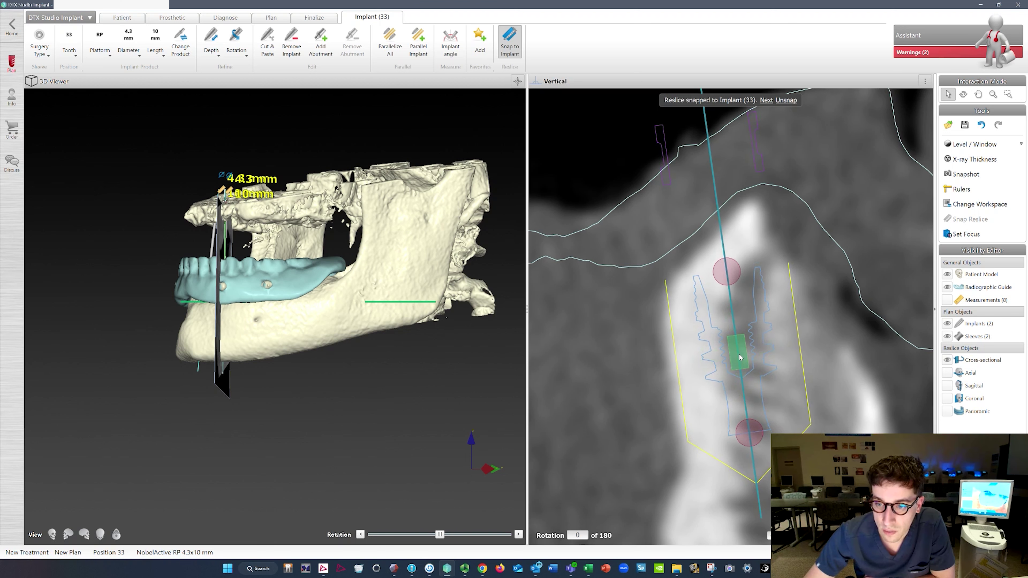
{"action": "mouse_move", "coordinate": [726, 273]}
{"action": "left_mouse_down"}
{"action": "mouse_move", "coordinate": [748, 269]}
{"action": "mouse_move", "coordinate": [727, 276]}
{"action": "left_mouse_up"}
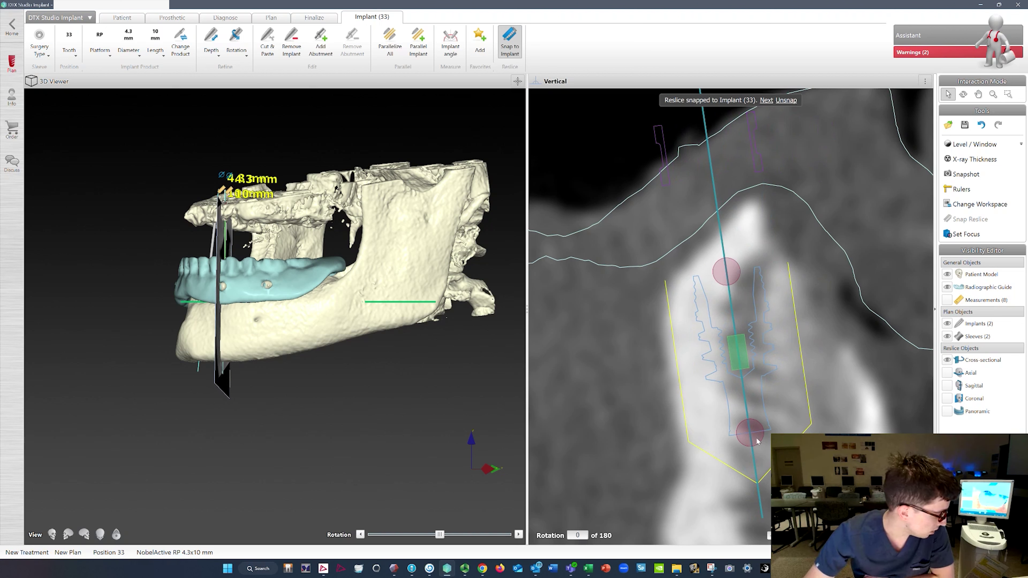
{"action": "left_click_drag", "start_coordinate": [739, 351], "coordinate": [744, 355]}
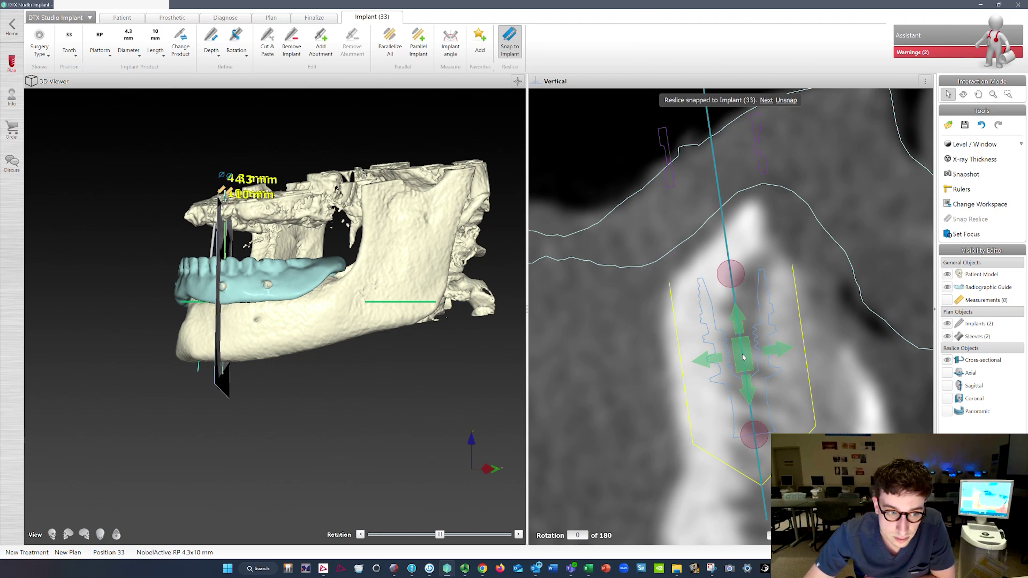
{"action": "left_click_drag", "start_coordinate": [744, 355], "coordinate": [739, 355]}
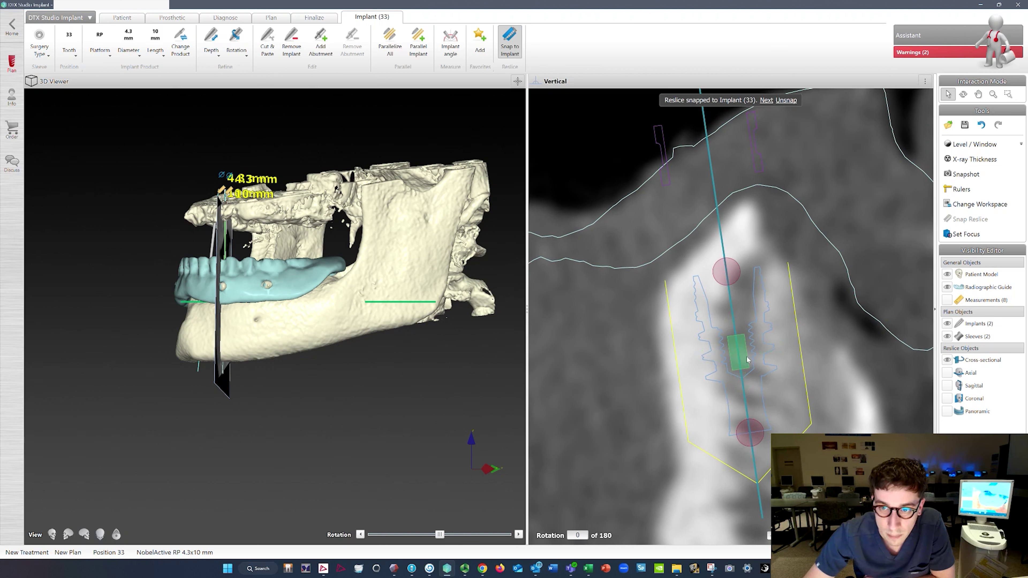
- Switch the snapped reslice to implant 43, nudge the implant within the ridge, and release the reslice
{"action": "left_click", "coordinate": [766, 101]}
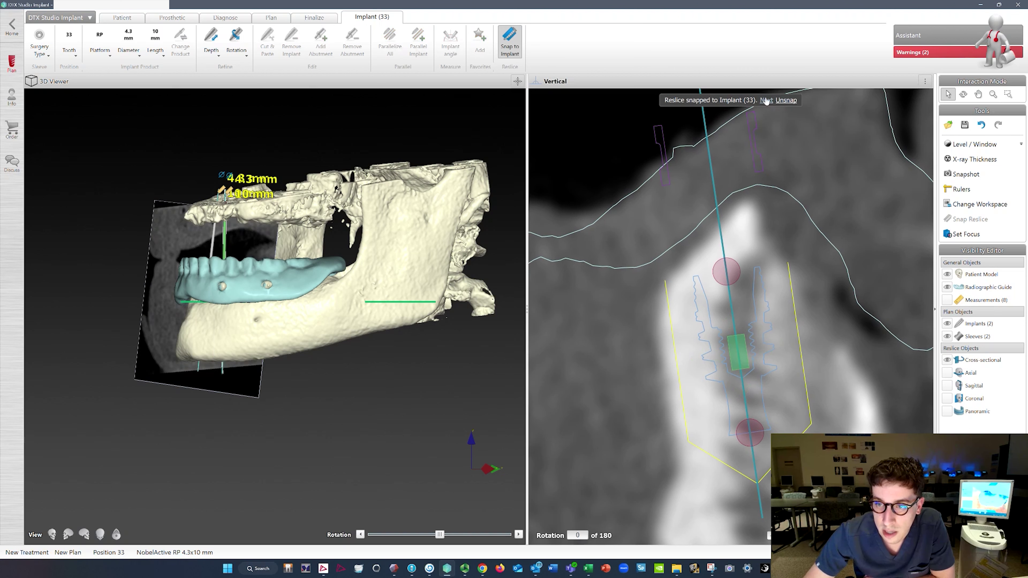
{"action": "left_click_drag", "start_coordinate": [735, 362], "coordinate": [741, 361]}
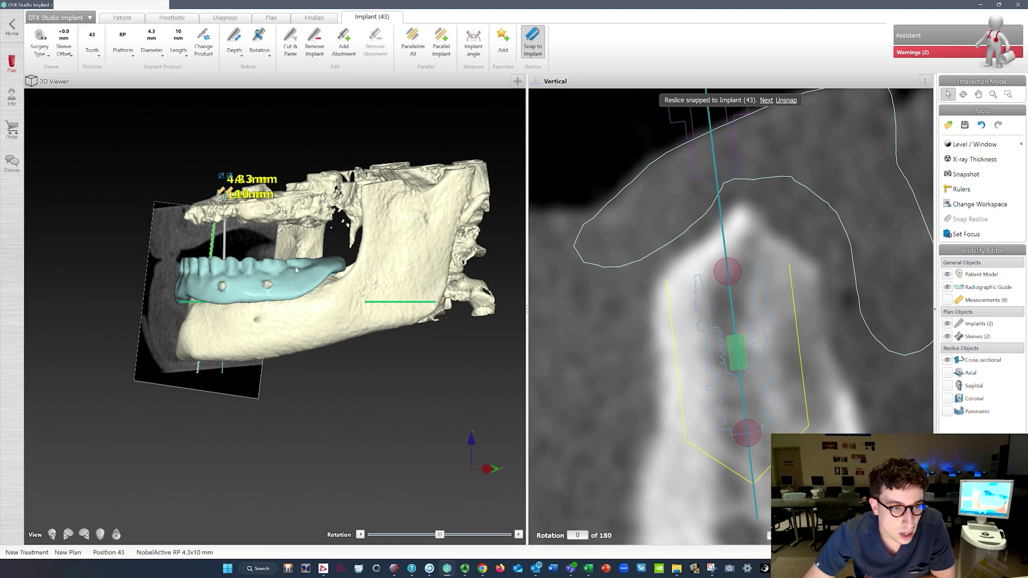
{"action": "right_click", "coordinate": [322, 158]}
{"action": "left_click", "coordinate": [335, 340]}
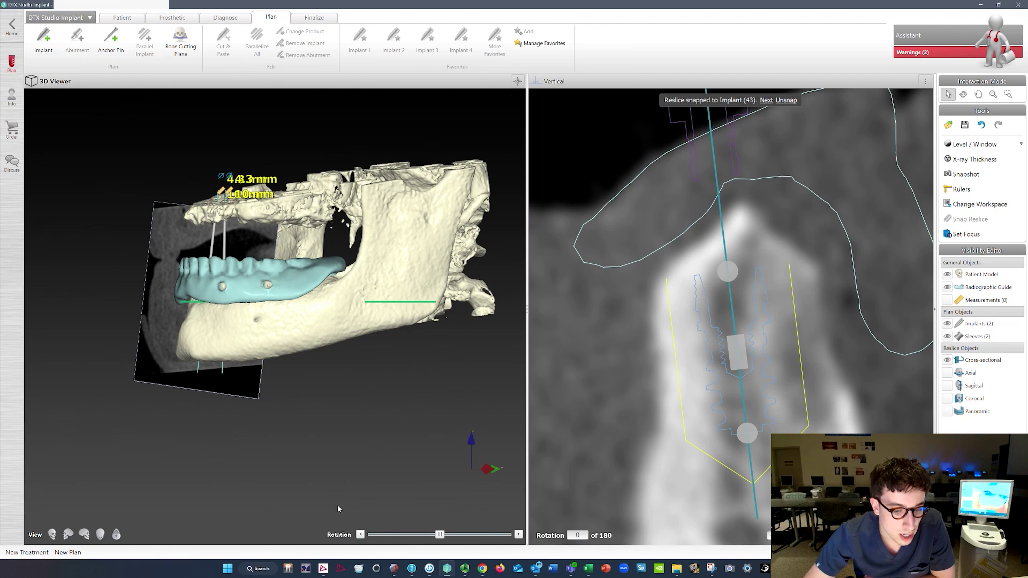
{"action": "left_click_drag", "start_coordinate": [440, 535], "coordinate": [593, 541]}
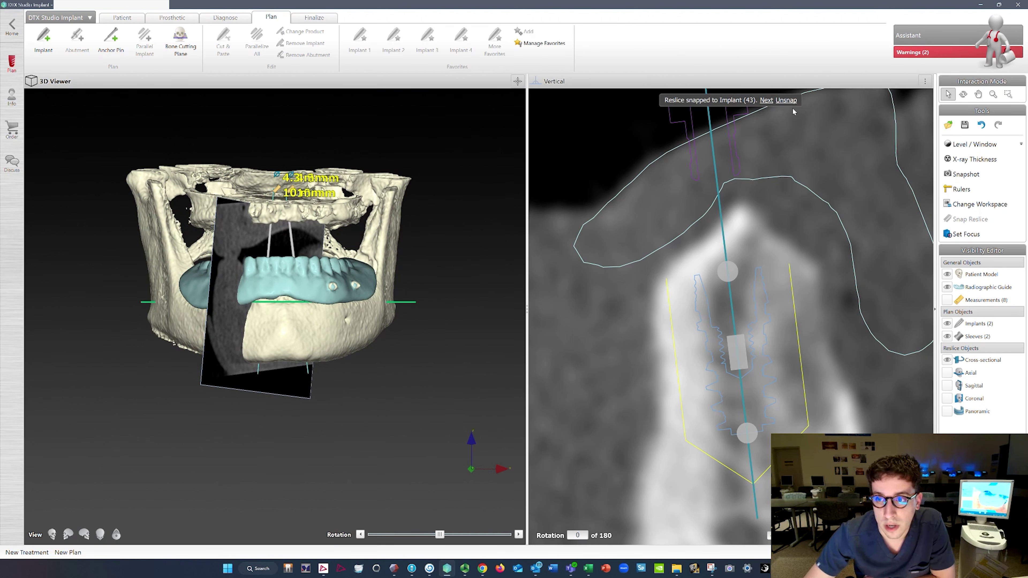
{"action": "left_click", "coordinate": [786, 101]}
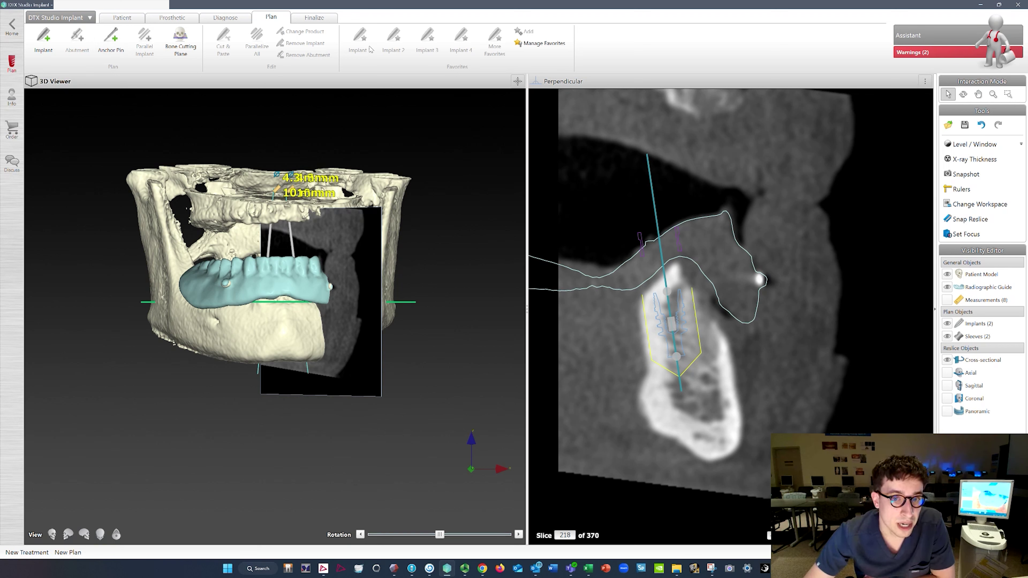
- Place a 1.5x9 mm guided anchor pin at the midline on slice 183, sink it into the ridge bone, and release the reslice
{"action": "left_click", "coordinate": [112, 51]}
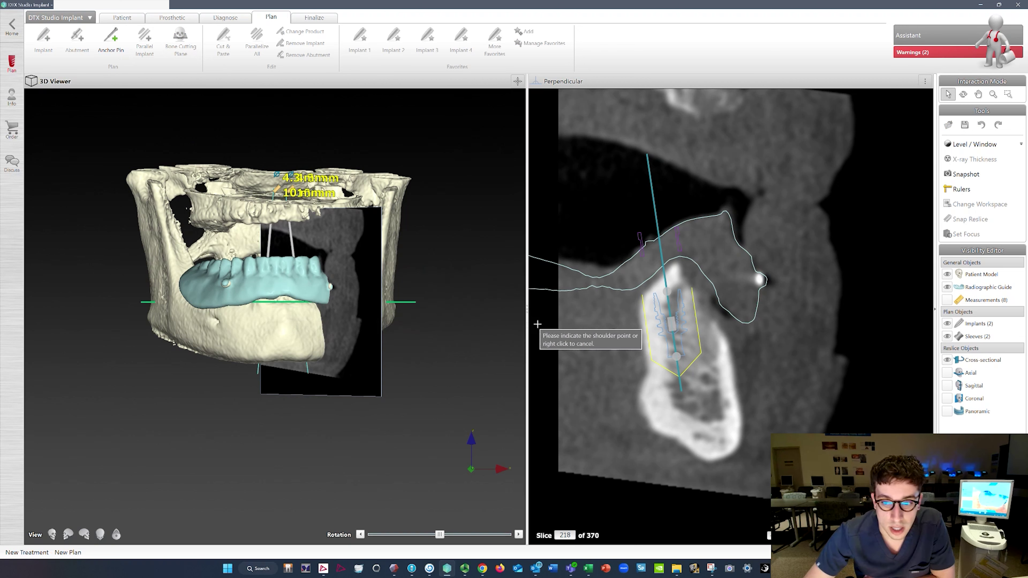
{"action": "scroll", "coordinate": [640, 367], "scroll_direction": "down", "scroll_amount": 10}
{"action": "scroll", "coordinate": [640, 367], "scroll_direction": "down", "scroll_amount": 16}
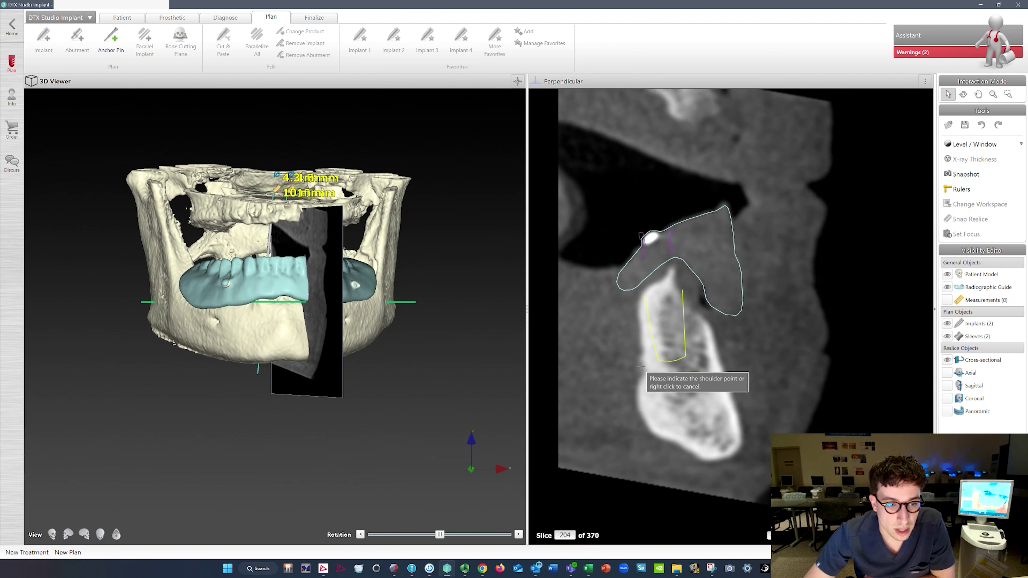
{"action": "scroll", "coordinate": [641, 367], "scroll_direction": "down", "scroll_amount": 9}
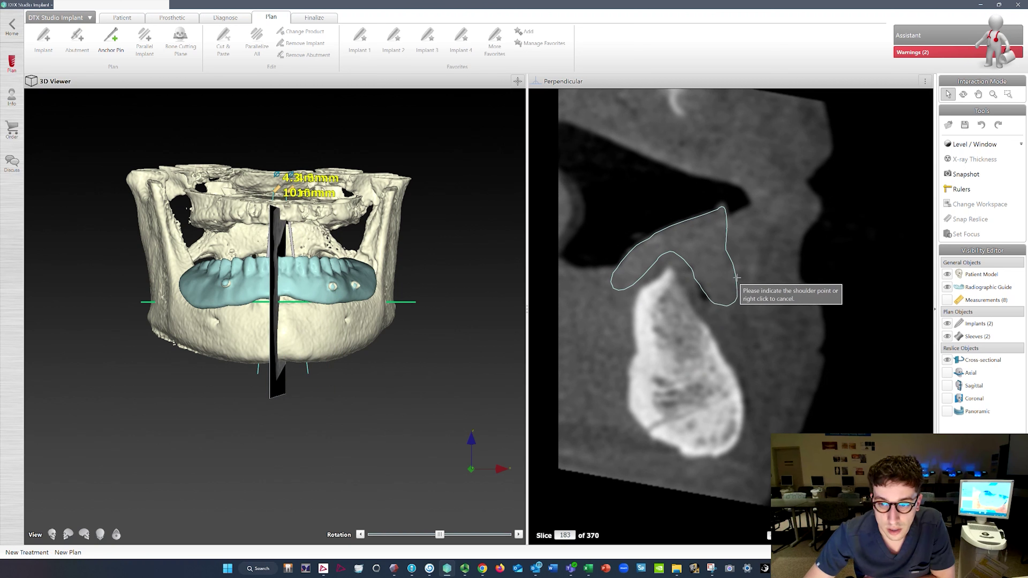
{"action": "left_click", "coordinate": [738, 245]}
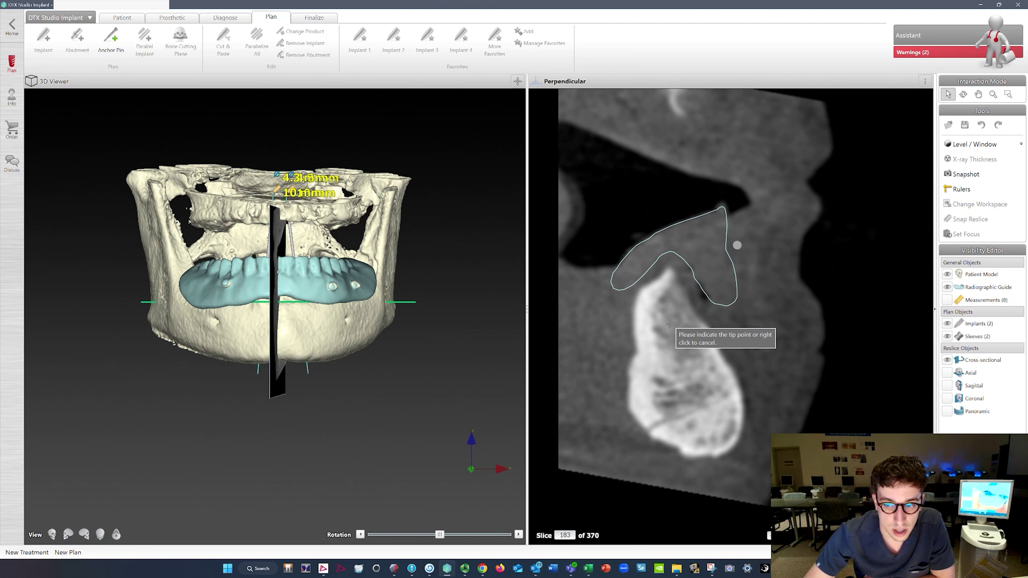
{"action": "left_click", "coordinate": [658, 331]}
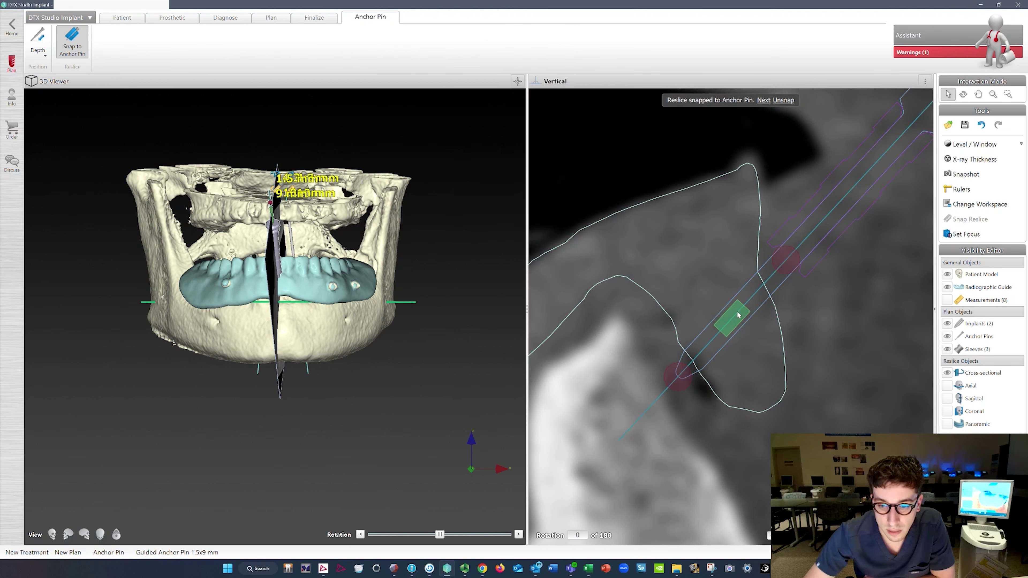
{"action": "left_click_drag", "start_coordinate": [738, 315], "coordinate": [653, 401]}
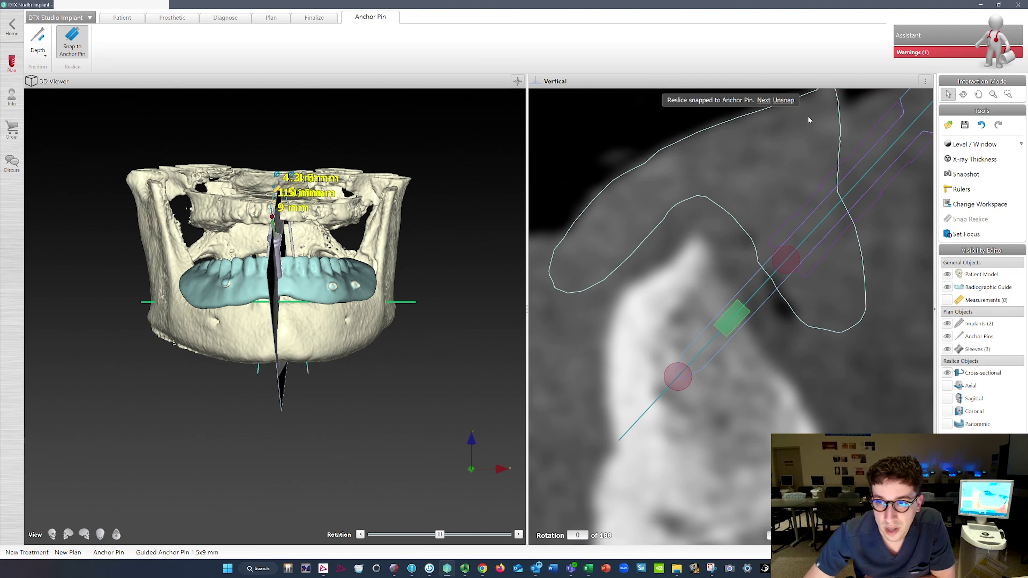
{"action": "left_click", "coordinate": [781, 101]}
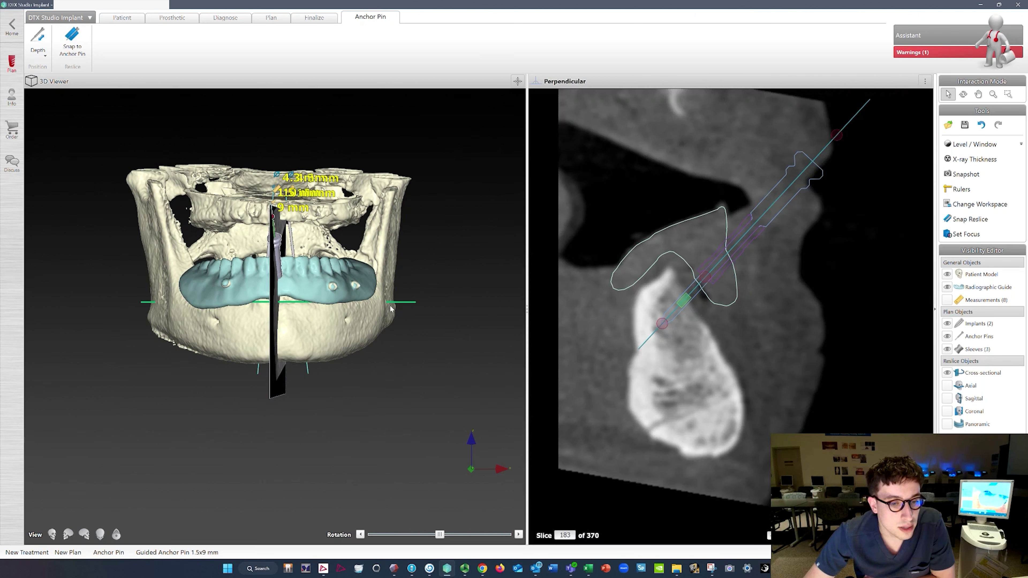
- Place a second 1.5x9 mm guided anchor pin distal to implant 43 on slice 137, sink it deeper into the bone, and release the reslice
{"action": "scroll", "coordinate": [661, 368], "scroll_direction": "up", "scroll_amount": 11}
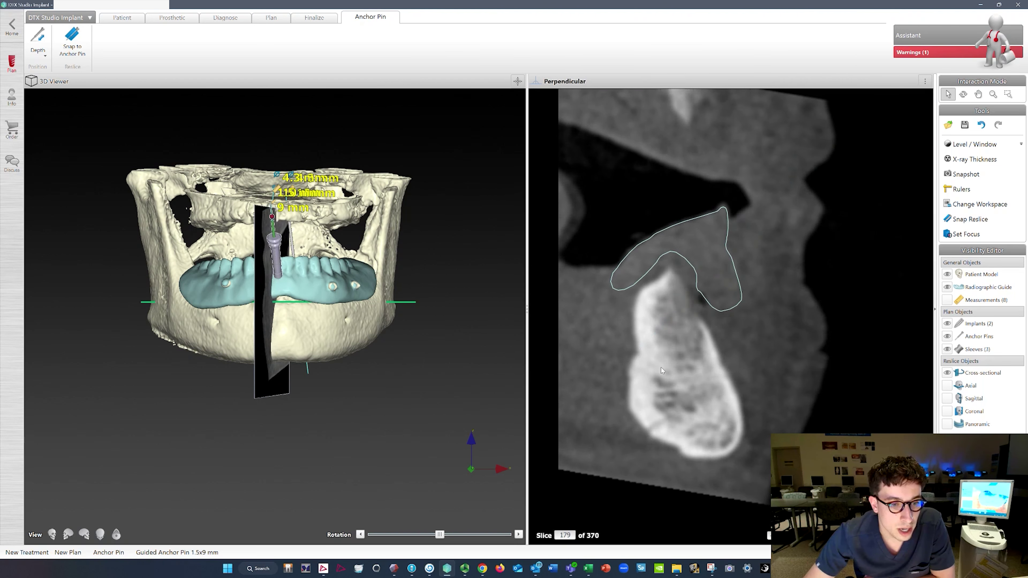
{"action": "scroll", "coordinate": [661, 371], "scroll_direction": "down", "scroll_amount": 15}
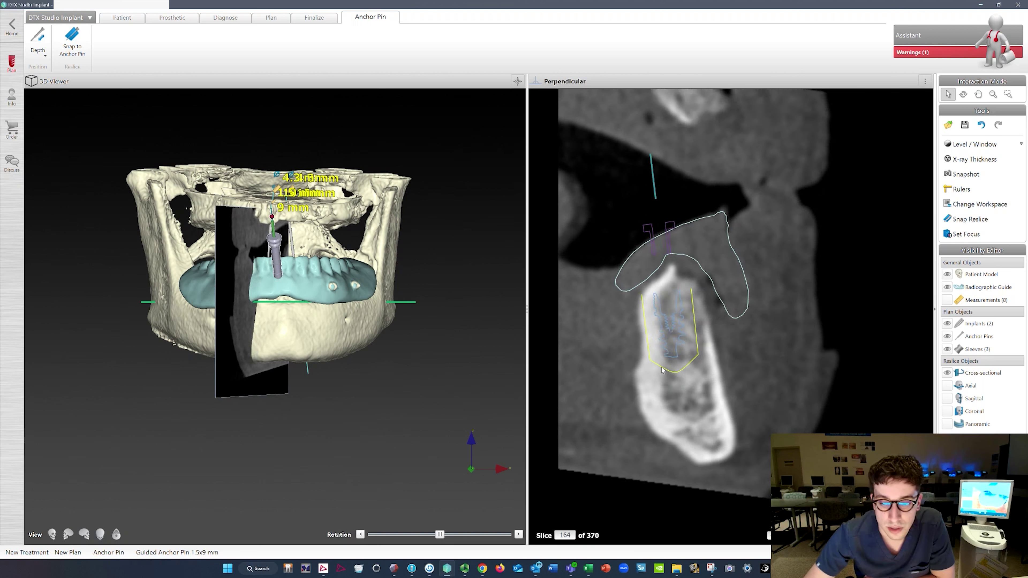
{"action": "scroll", "coordinate": [661, 366], "scroll_direction": "down", "scroll_amount": 11}
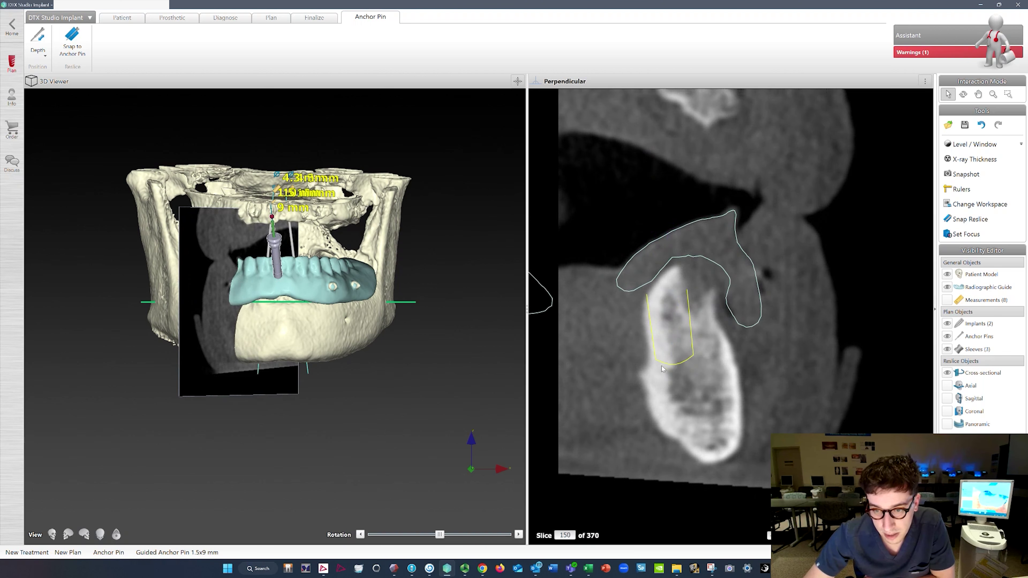
{"action": "scroll", "coordinate": [662, 368], "scroll_direction": "down", "scroll_amount": 5}
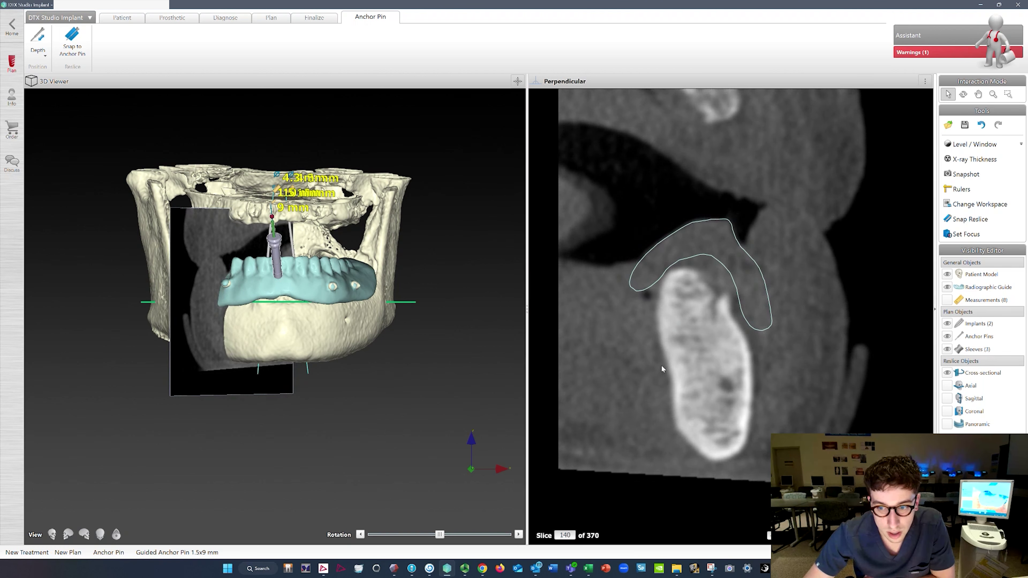
{"action": "scroll", "coordinate": [662, 366], "scroll_direction": "down", "scroll_amount": 1}
{"action": "left_click", "coordinate": [271, 17]}
{"action": "left_click", "coordinate": [111, 39]}
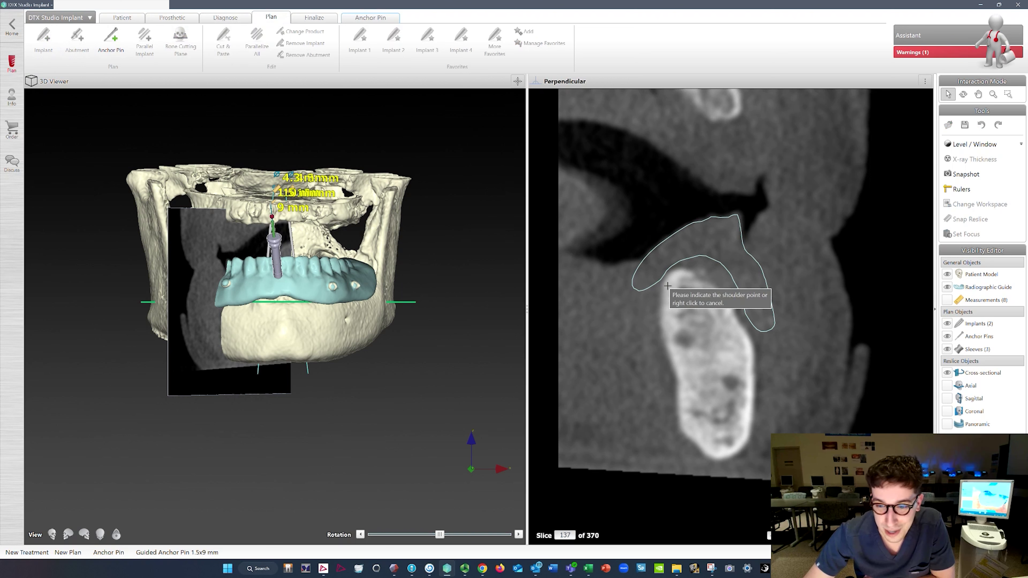
{"action": "left_click", "coordinate": [749, 263]}
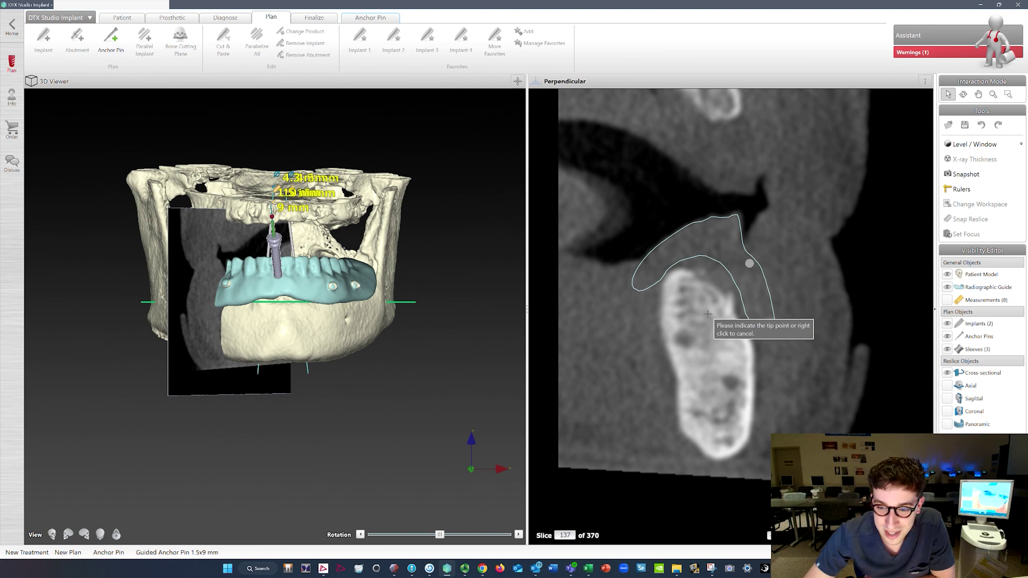
{"action": "left_click", "coordinate": [697, 329]}
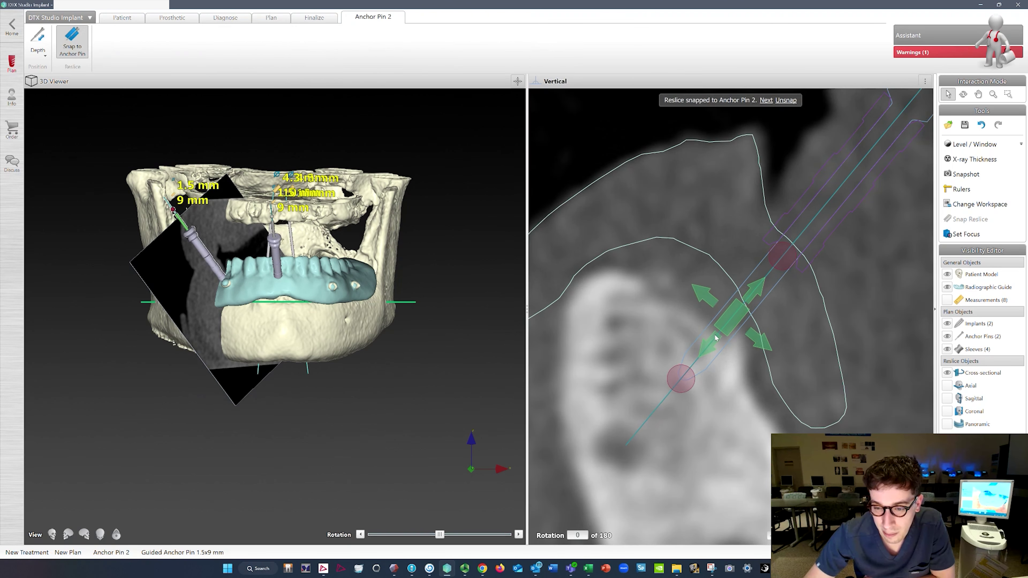
{"action": "left_click_drag", "start_coordinate": [716, 337], "coordinate": [695, 360]}
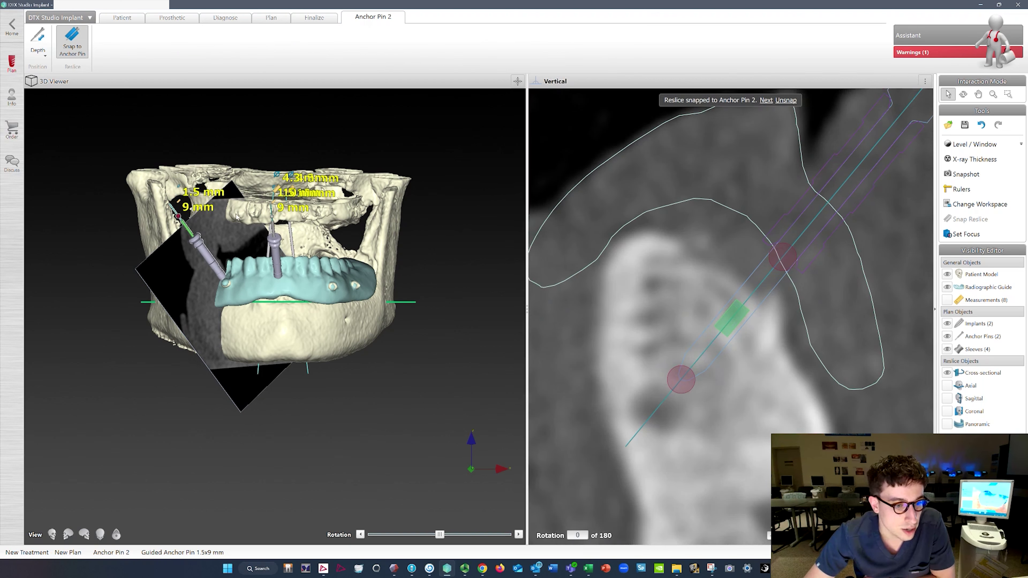
{"action": "left_click", "coordinate": [786, 100]}
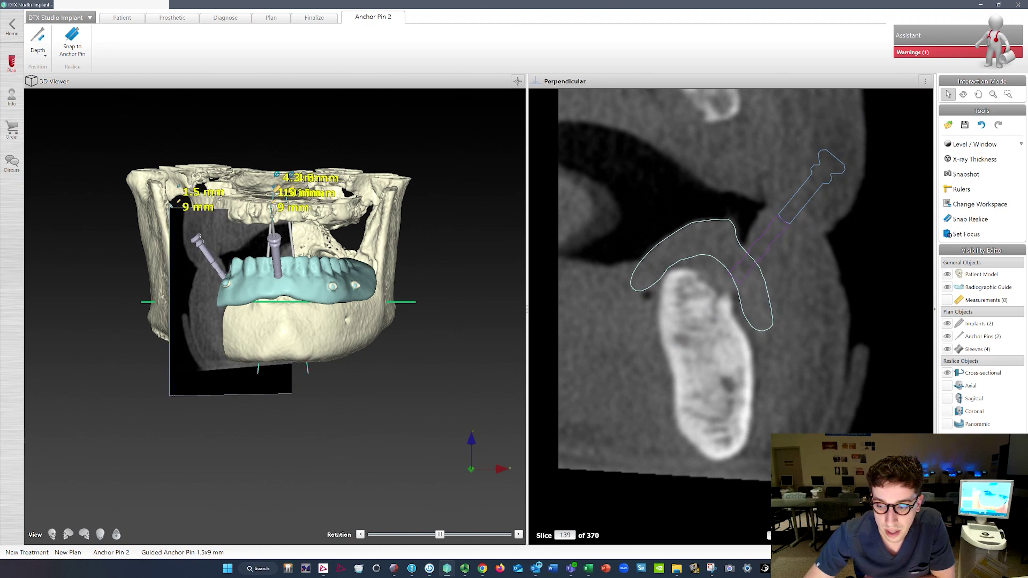
- Place a third 1.5x9 mm guided anchor pin distal to implant 33, through the guide flange into the ridge on slice 230
{"action": "left_click_drag", "start_coordinate": [830, 535], "coordinate": [860, 535]}
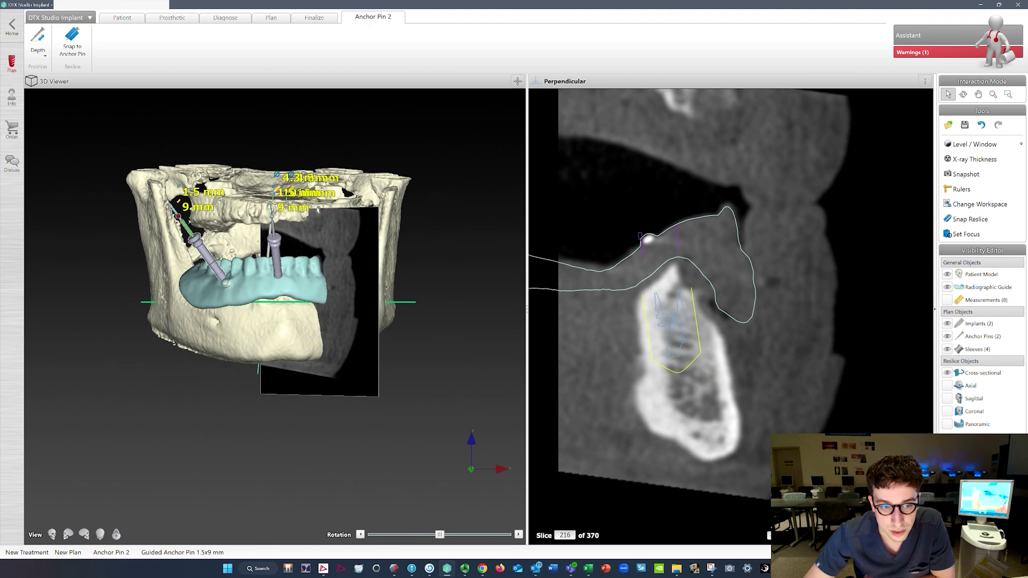
{"action": "scroll", "coordinate": [779, 432], "scroll_direction": "up", "scroll_amount": 3}
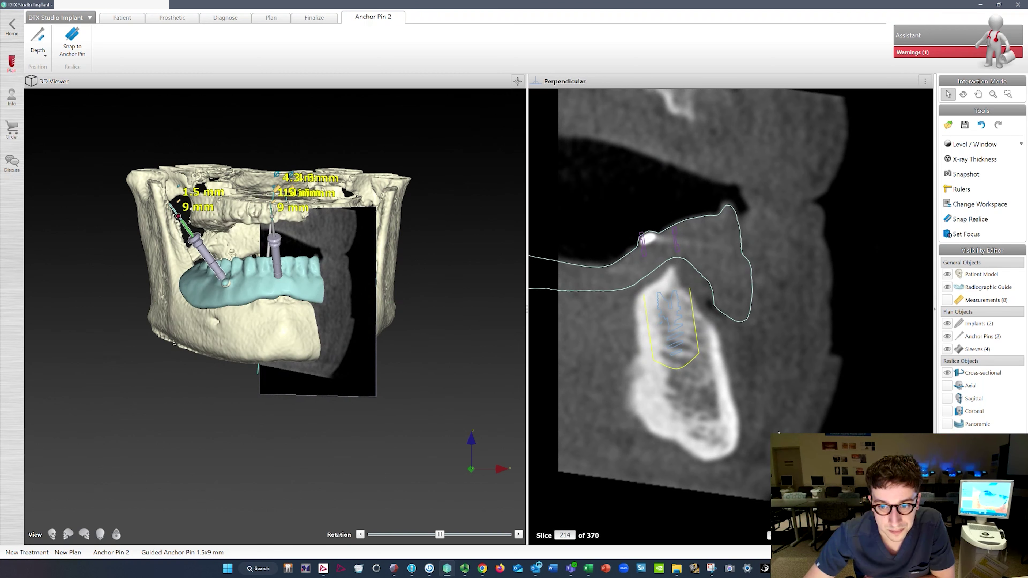
{"action": "scroll", "coordinate": [779, 432], "scroll_direction": "down", "scroll_amount": 10}
{"action": "scroll", "coordinate": [779, 433], "scroll_direction": "down", "scroll_amount": 6}
{"action": "scroll", "coordinate": [779, 433], "scroll_direction": "down", "scroll_amount": 1}
{"action": "left_click", "coordinate": [271, 17]}
{"action": "left_click", "coordinate": [111, 40]}
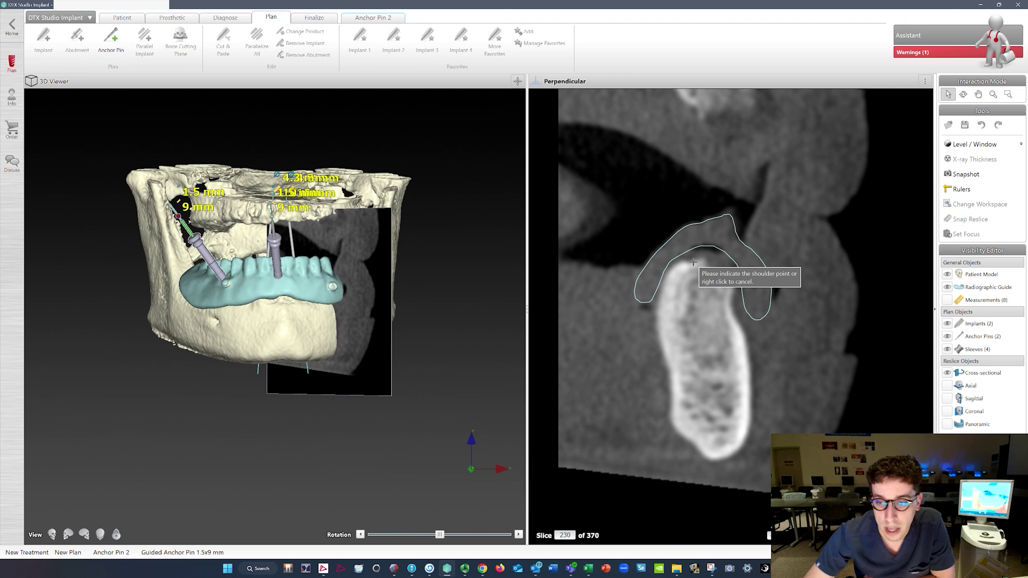
{"action": "left_click", "coordinate": [753, 269]}
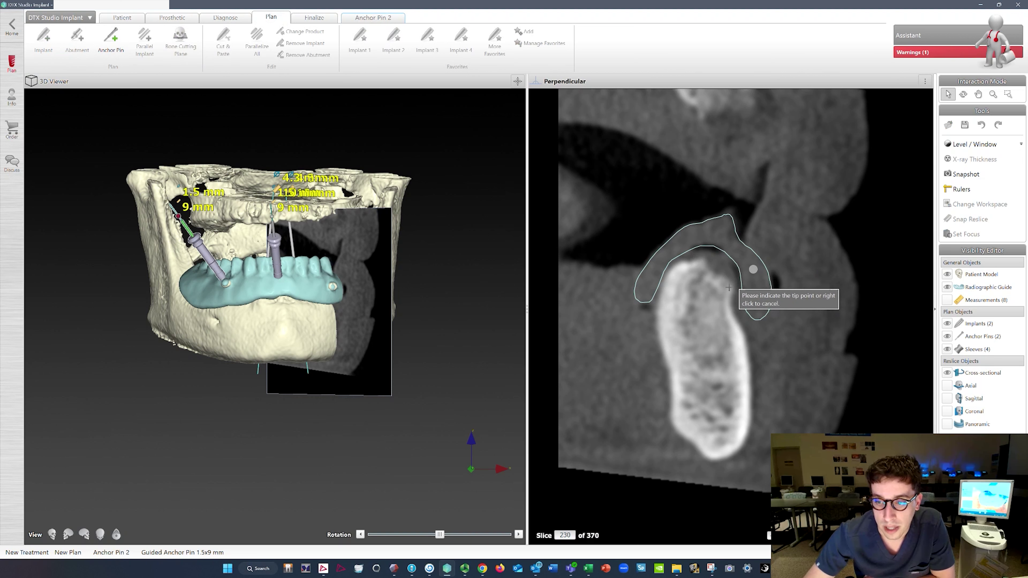
{"action": "left_click", "coordinate": [695, 324]}
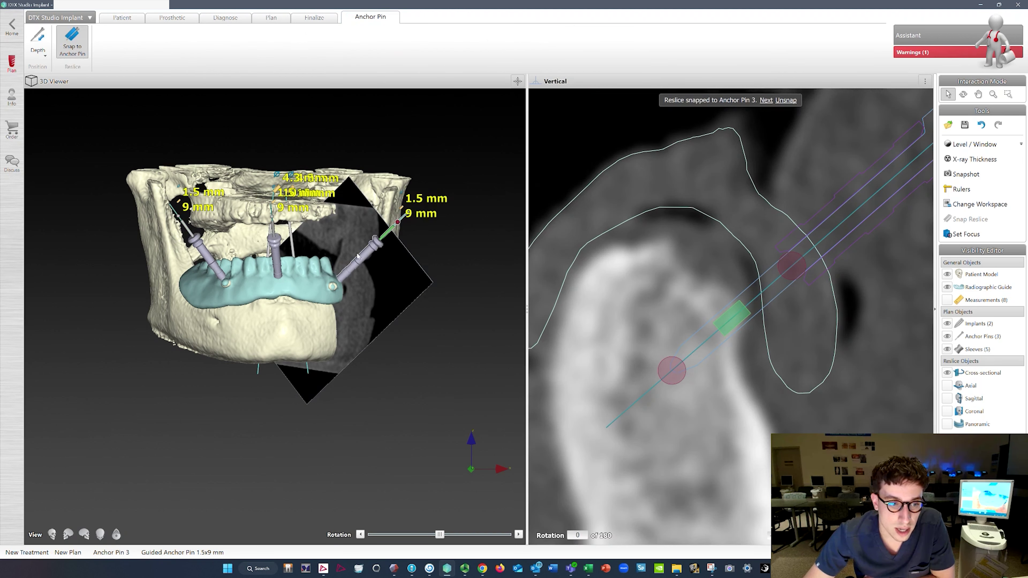
- Adjust the third anchor pin to a steeper angle, sink it slightly deeper into the bone, and release the reslice
{"action": "left_click_drag", "start_coordinate": [790, 261], "coordinate": [778, 249]}
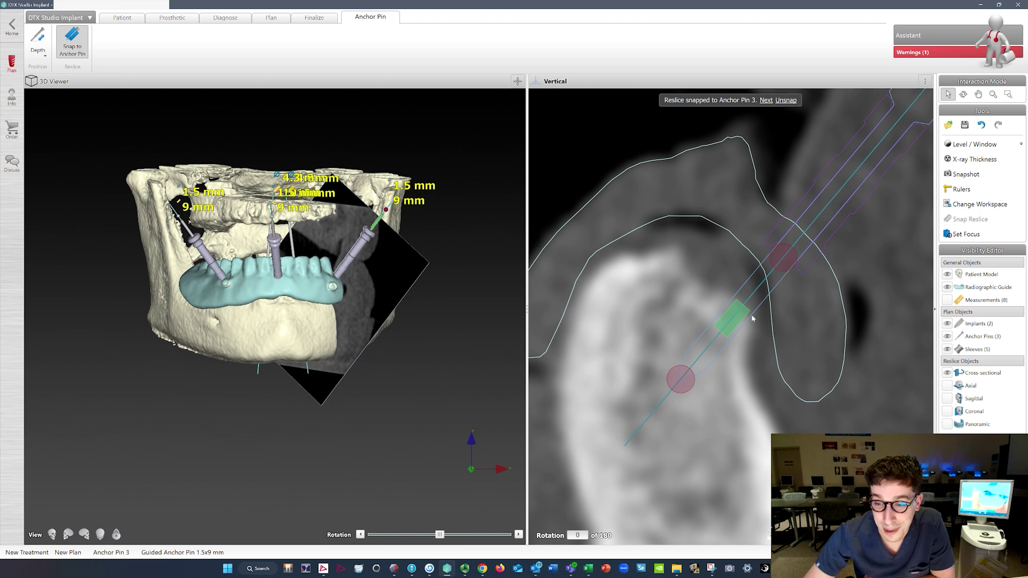
{"action": "left_click_drag", "start_coordinate": [732, 319], "coordinate": [728, 324]}
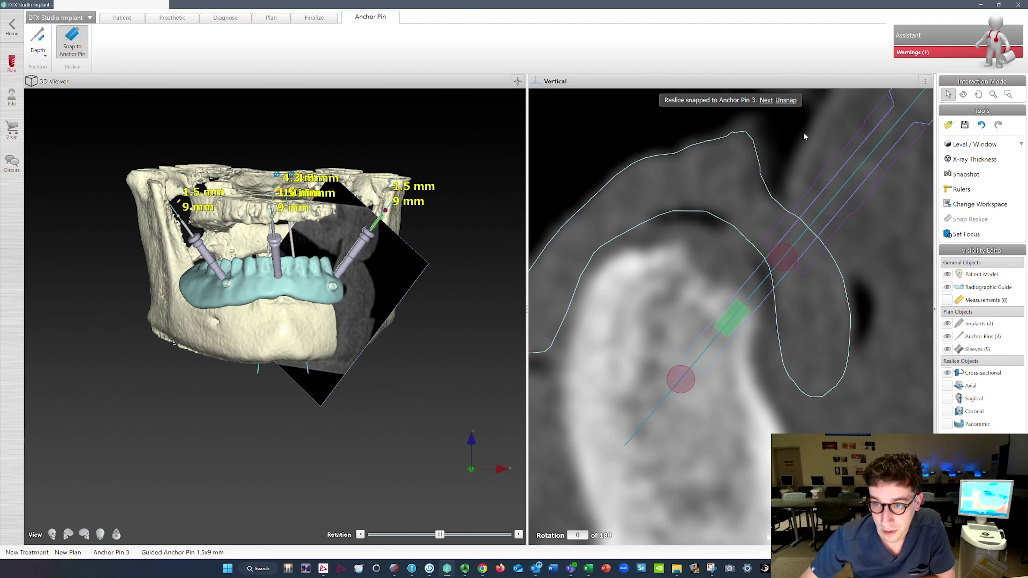
{"action": "left_click", "coordinate": [786, 100]}
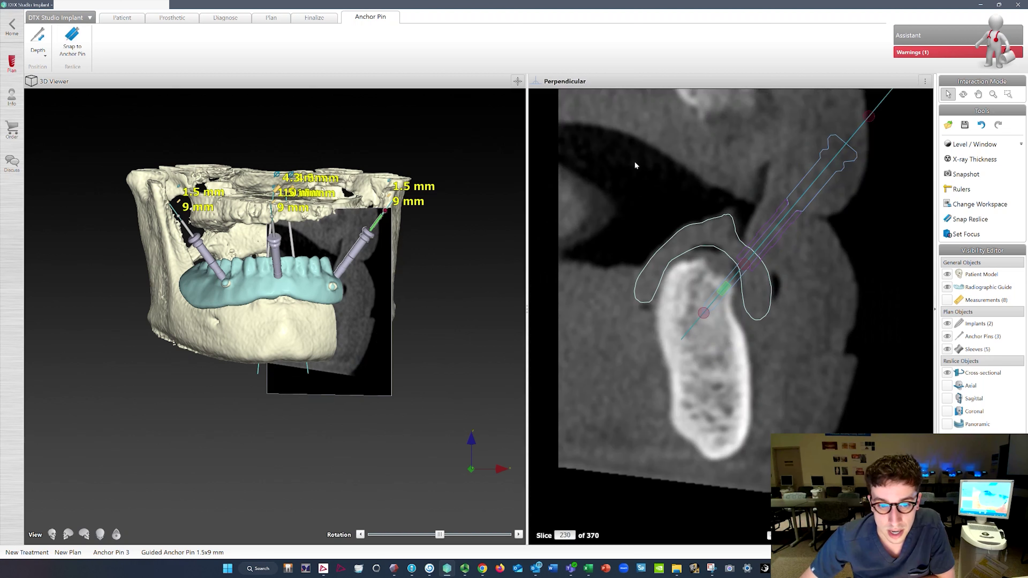
- Parallelize all implants to implant 33, undoing and reapplying the alignment once
{"action": "left_click", "coordinate": [271, 17]}
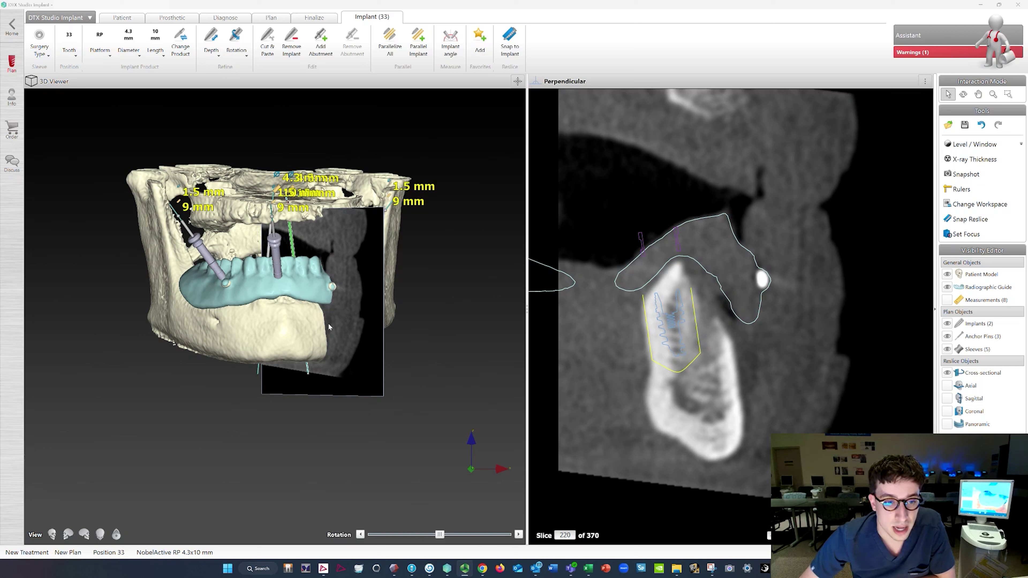
{"action": "left_click", "coordinate": [393, 47]}
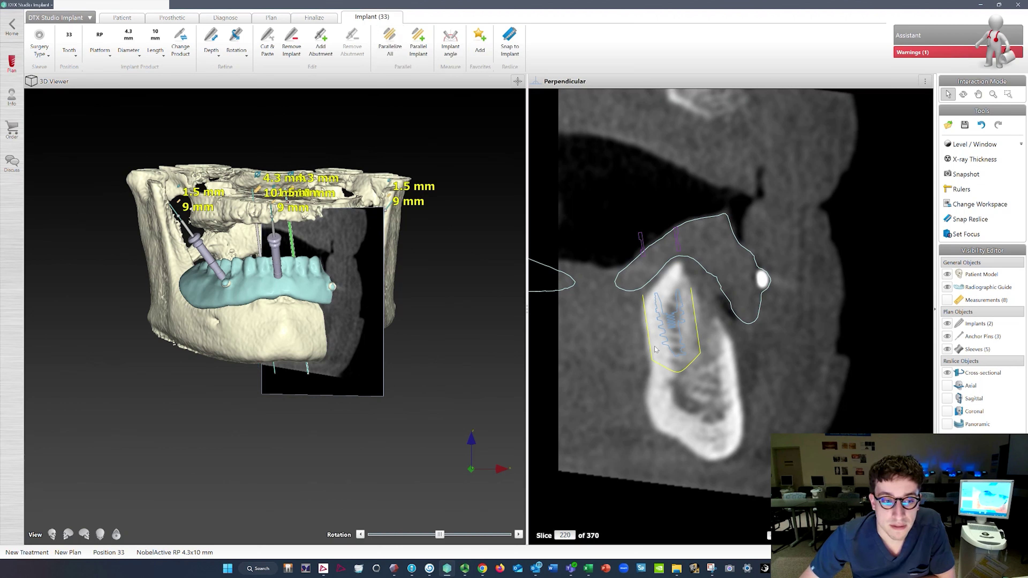
{"action": "key", "text": "ctrl+z"}
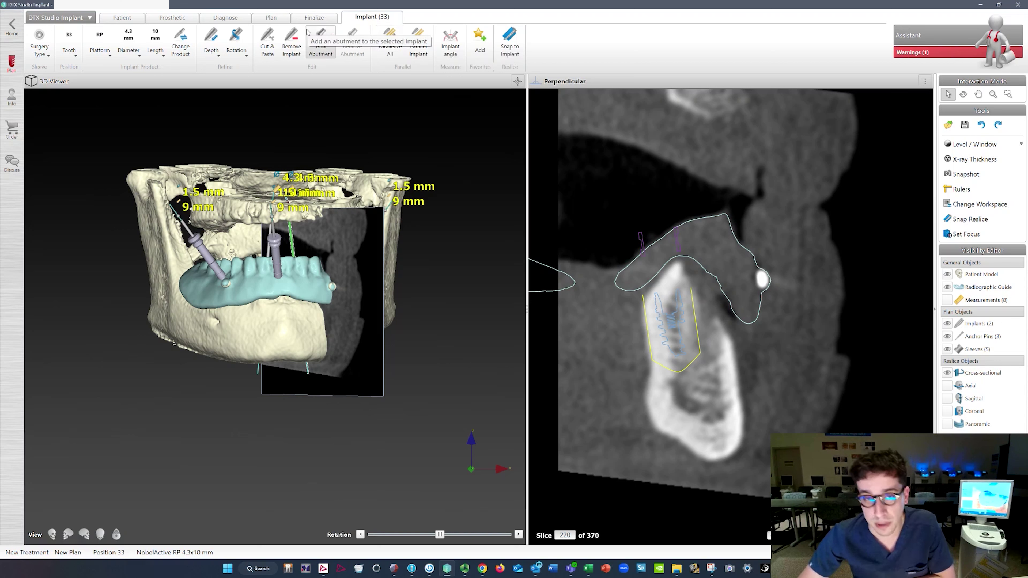
{"action": "left_click", "coordinate": [397, 54]}
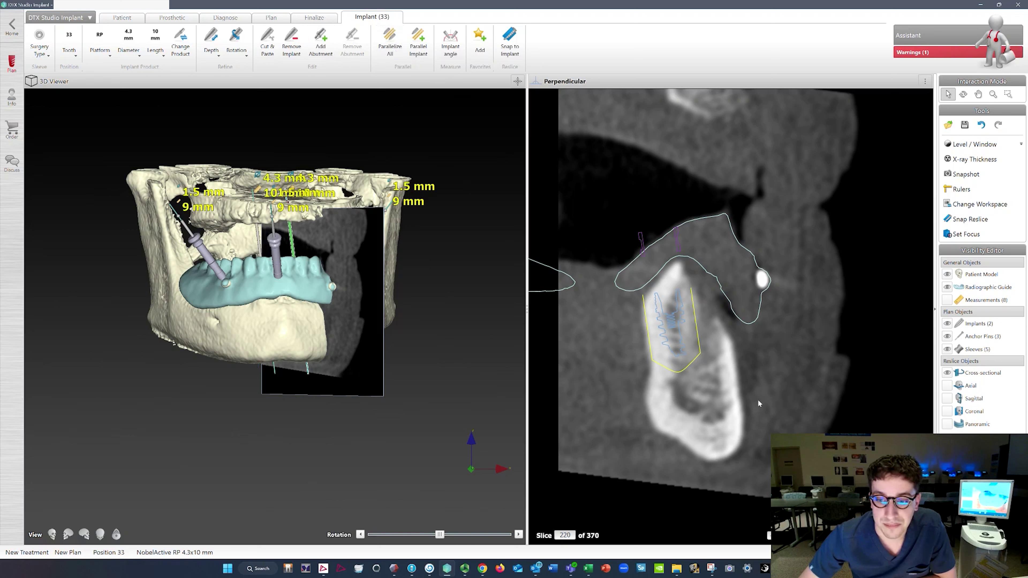
- Select implant 43 on perpendicular slice 156 and snap the reslice to it
{"action": "scroll", "coordinate": [752, 399], "scroll_direction": "down", "scroll_amount": 4}
{"action": "scroll", "coordinate": [751, 399], "scroll_direction": "down", "scroll_amount": 20}
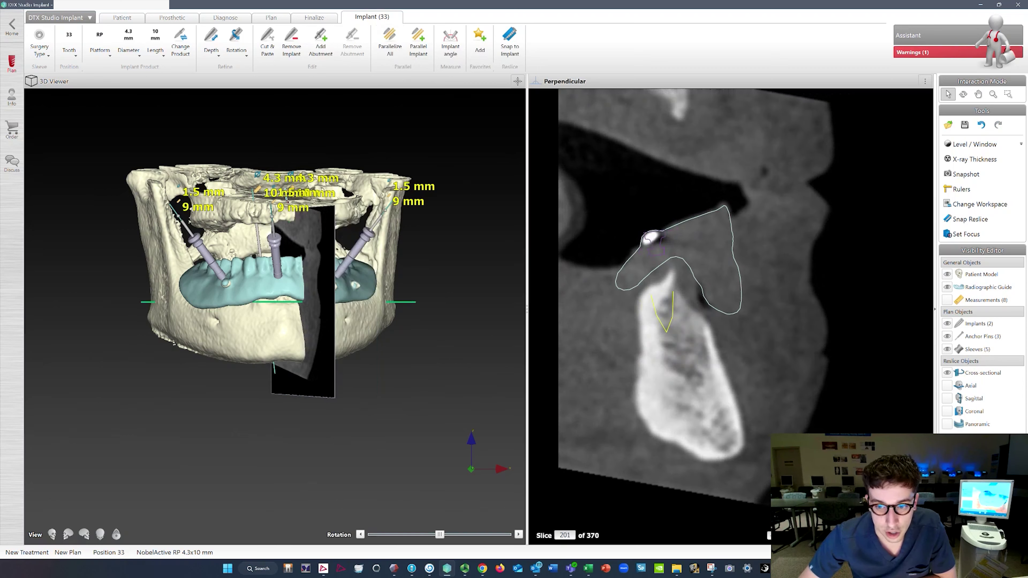
{"action": "scroll", "coordinate": [751, 399], "scroll_direction": "up", "scroll_amount": 5}
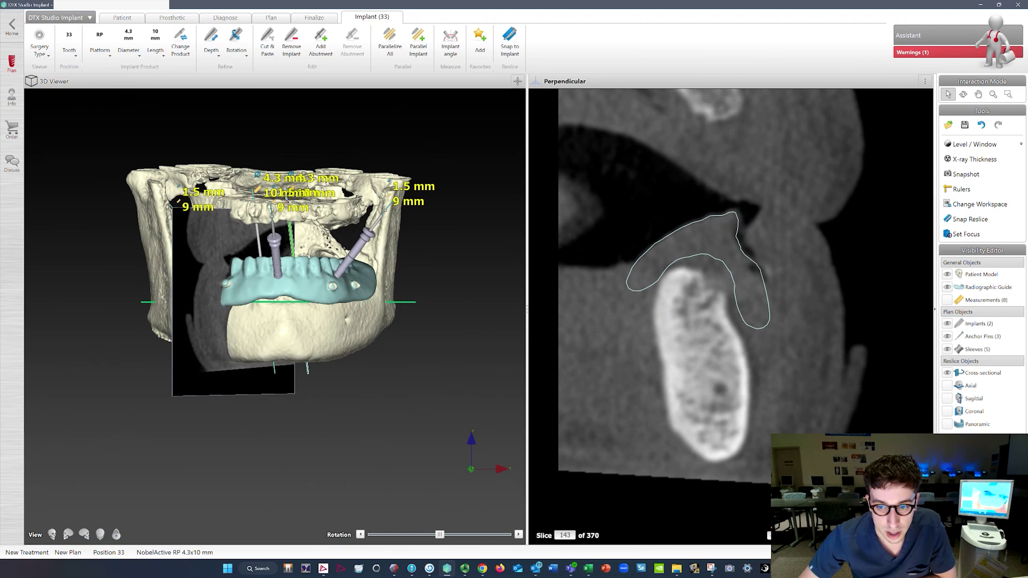
{"action": "scroll", "coordinate": [700, 402], "scroll_direction": "up", "scroll_amount": 3}
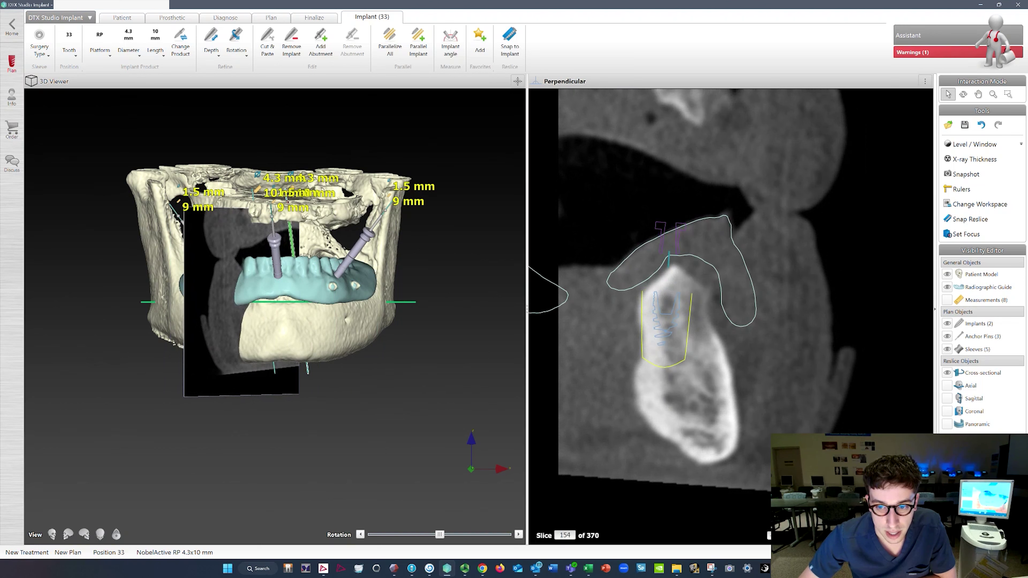
{"action": "scroll", "coordinate": [699, 400], "scroll_direction": "up", "scroll_amount": 1}
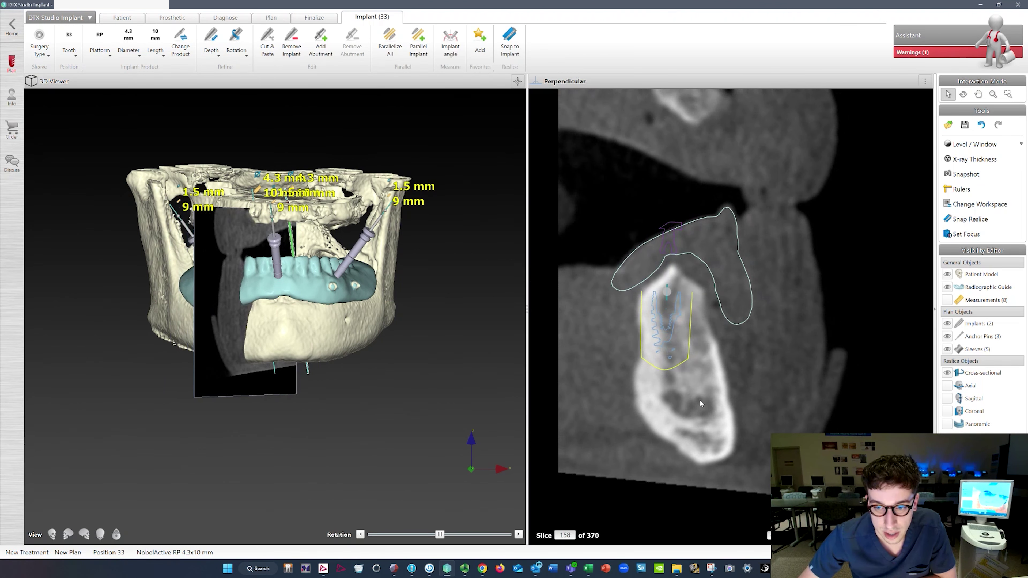
{"action": "left_click", "coordinate": [662, 292]}
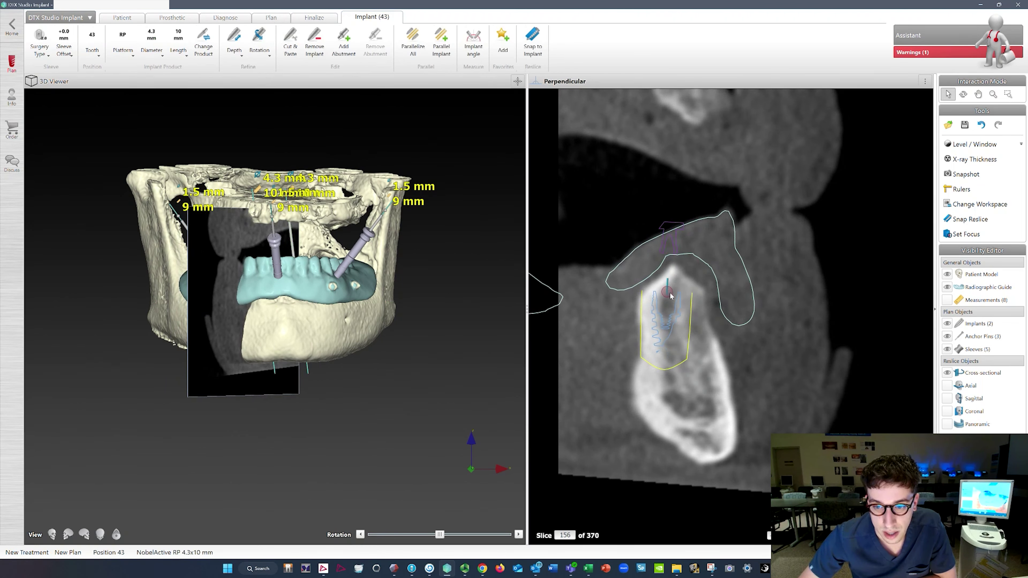
{"action": "left_click", "coordinate": [533, 40]}
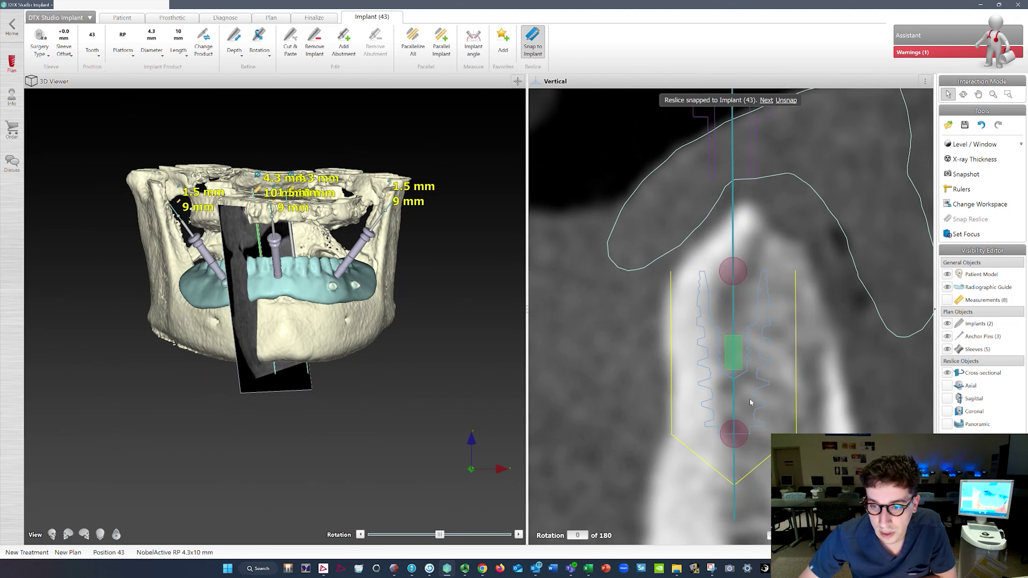
- Examine the bone around implant 43 by rotating the snapped reslice through the full 180 degrees
{"action": "scroll", "coordinate": [735, 384], "scroll_direction": "up", "scroll_amount": 5}
{"action": "scroll", "coordinate": [736, 385], "scroll_direction": "up", "scroll_amount": 16}
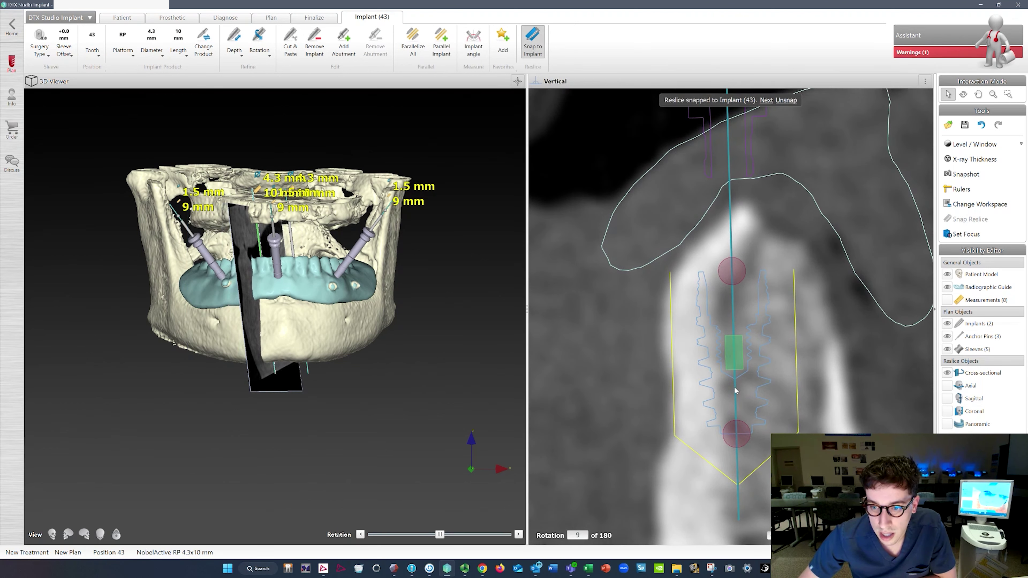
{"action": "scroll", "coordinate": [738, 395], "scroll_direction": "up", "scroll_amount": 10}
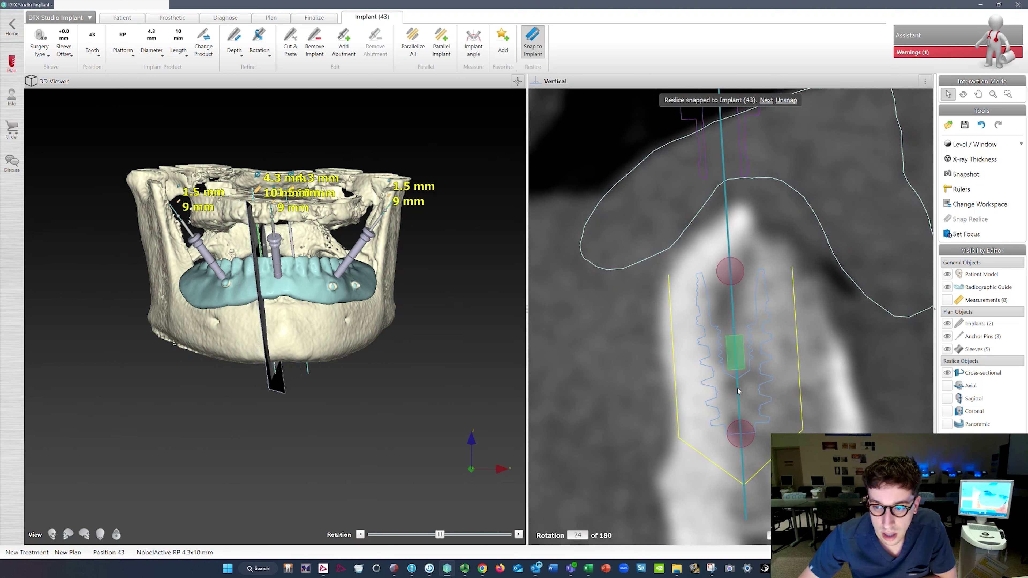
{"action": "scroll", "coordinate": [738, 395], "scroll_direction": "up", "scroll_amount": 6}
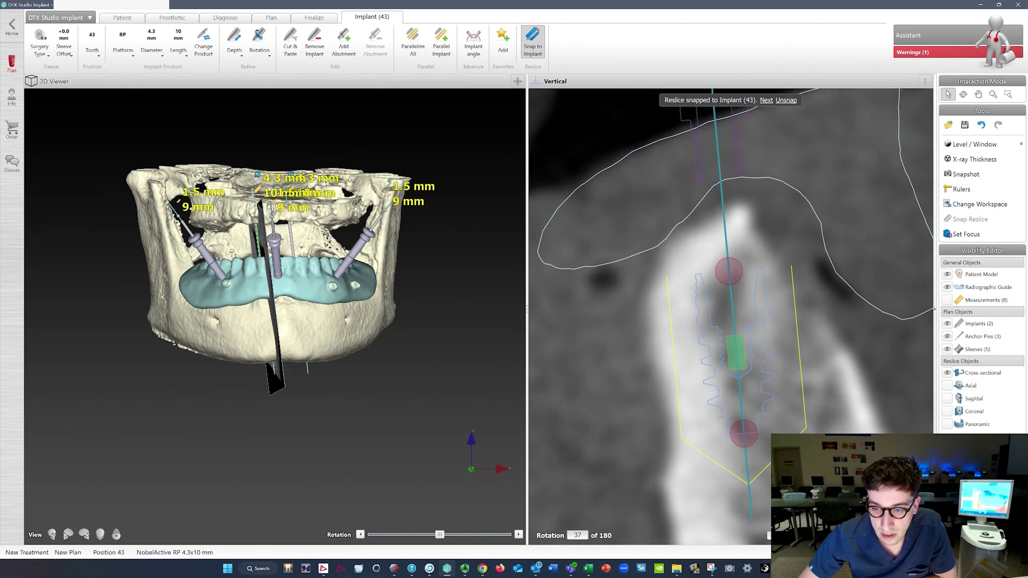
{"action": "scroll", "coordinate": [738, 395], "scroll_direction": "up", "scroll_amount": 20}
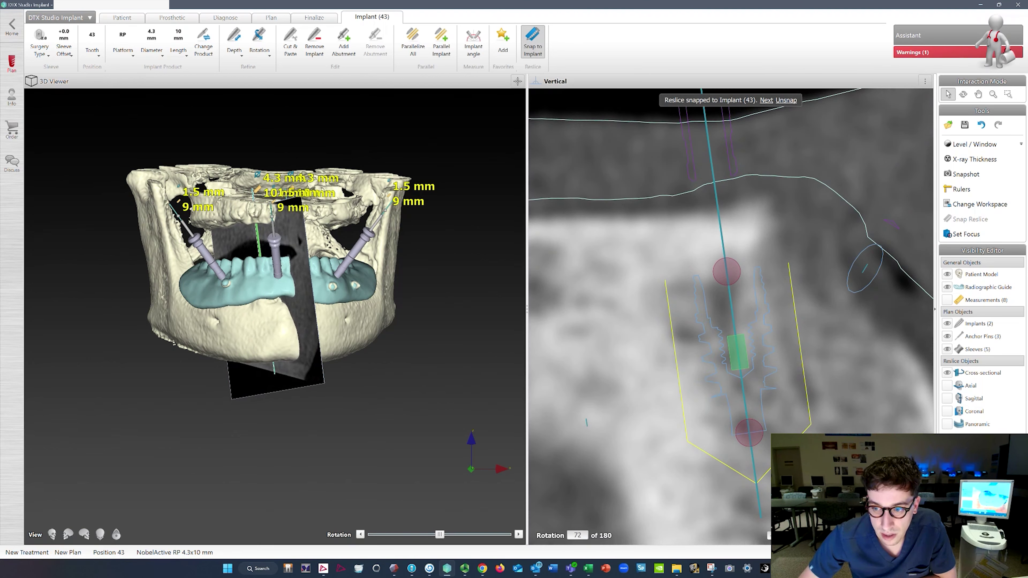
{"action": "scroll", "coordinate": [738, 395], "scroll_direction": "up", "scroll_amount": 20}
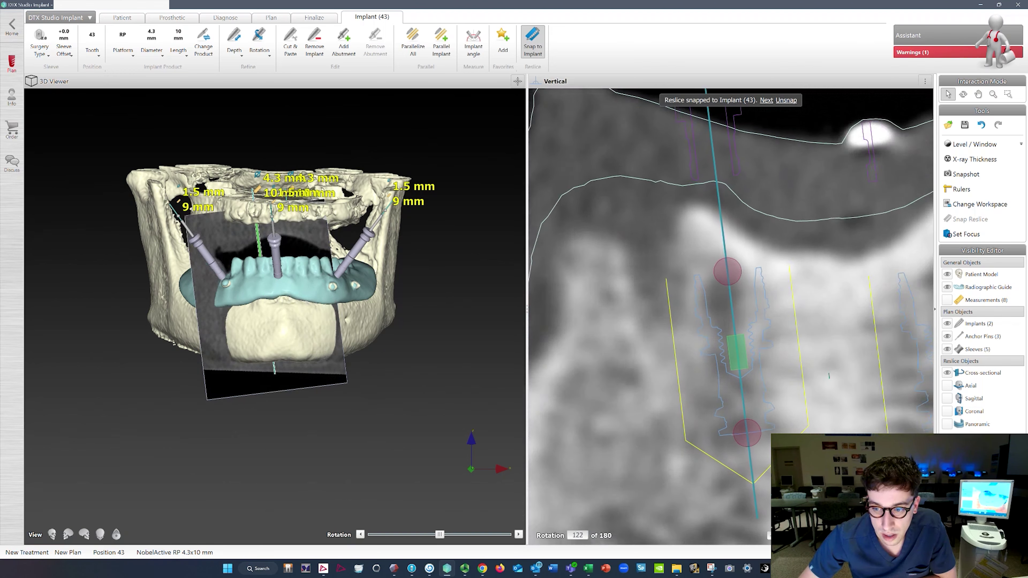
{"action": "scroll", "coordinate": [738, 395], "scroll_direction": "up", "scroll_amount": 20}
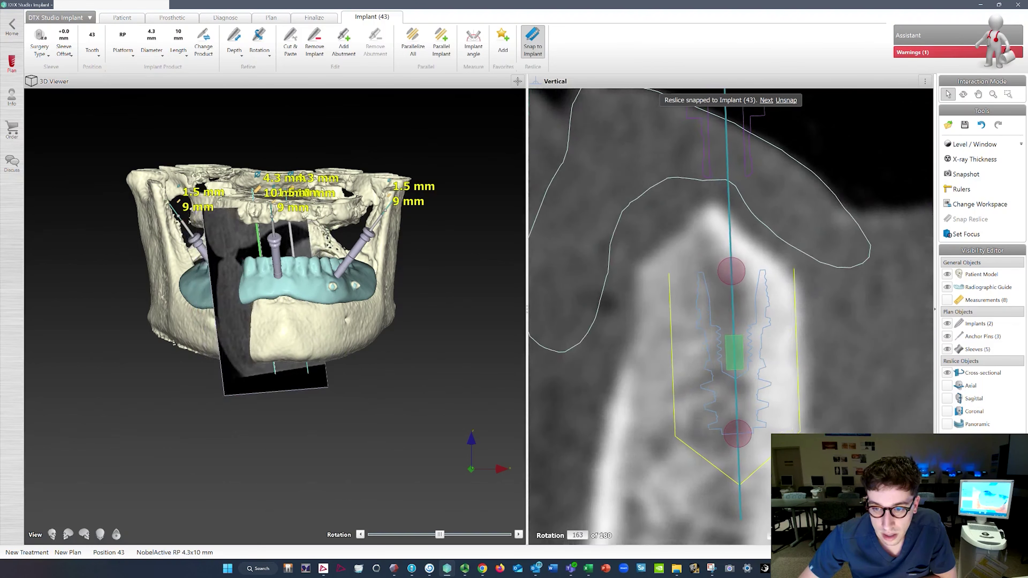
{"action": "scroll", "coordinate": [738, 395], "scroll_direction": "up", "scroll_amount": 3}
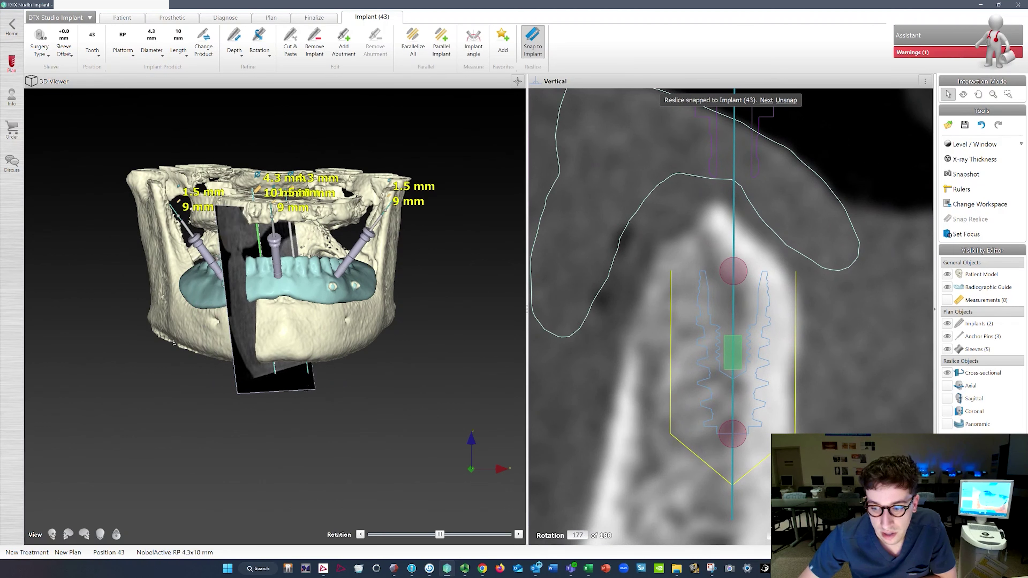
{"action": "scroll", "coordinate": [737, 395], "scroll_direction": "up", "scroll_amount": 2}
{"action": "scroll", "coordinate": [768, 536], "scroll_direction": "down", "scroll_amount": 2}
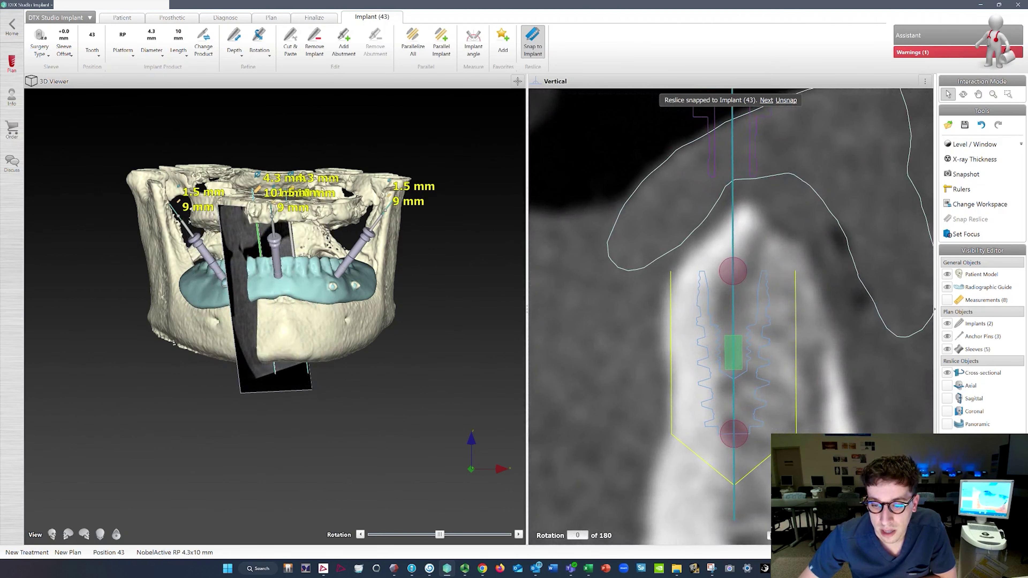
- Sink implant 43 slightly deeper into the ridge and check its fit in the bone through the full rotation
{"action": "left_click_drag", "start_coordinate": [736, 367], "coordinate": [738, 368]}
{"action": "scroll", "coordinate": [768, 535], "scroll_direction": "up", "scroll_amount": 20}
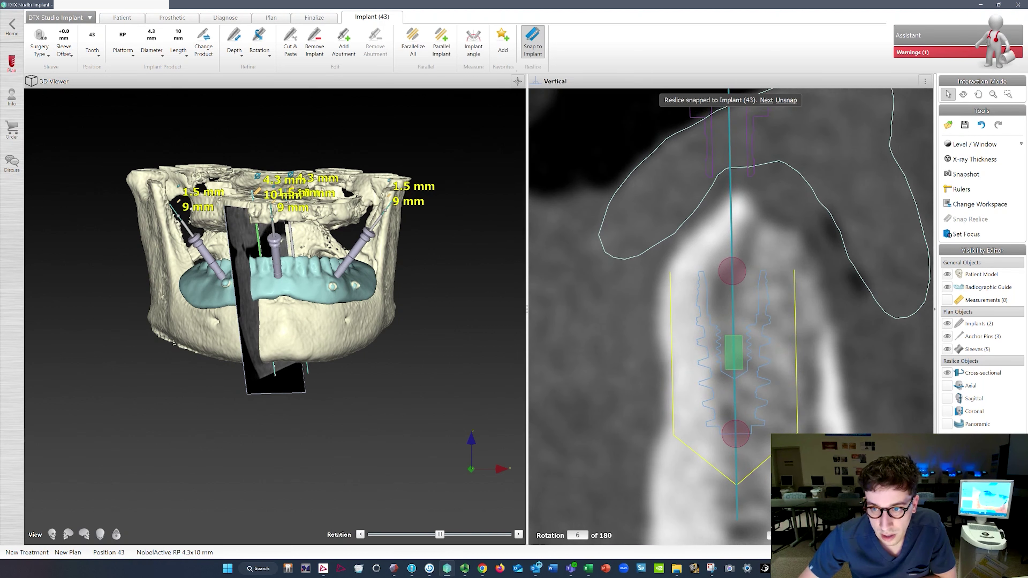
{"action": "scroll", "coordinate": [768, 535], "scroll_direction": "down", "scroll_amount": 20}
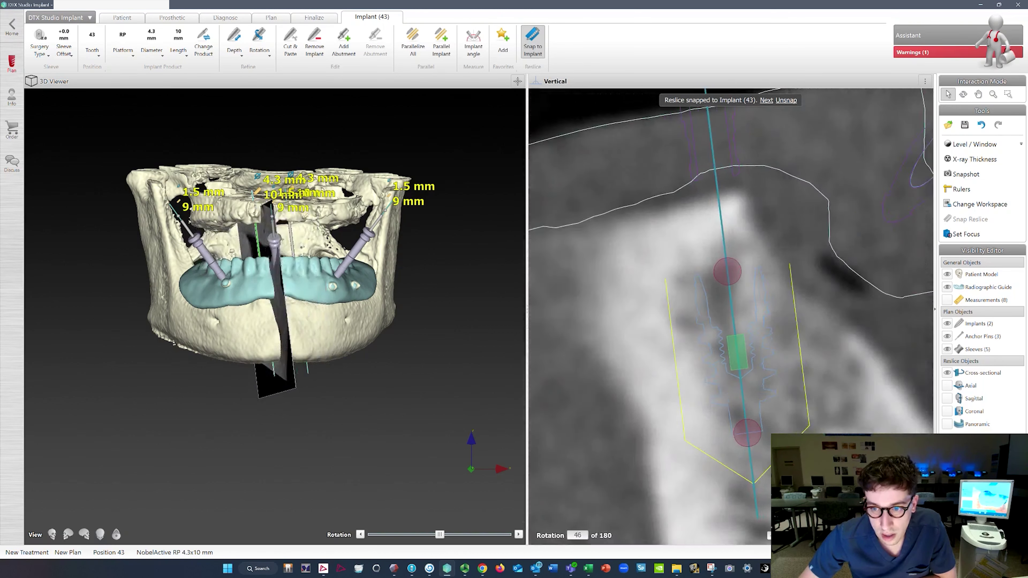
{"action": "scroll", "coordinate": [759, 537], "scroll_direction": "up", "scroll_amount": 20}
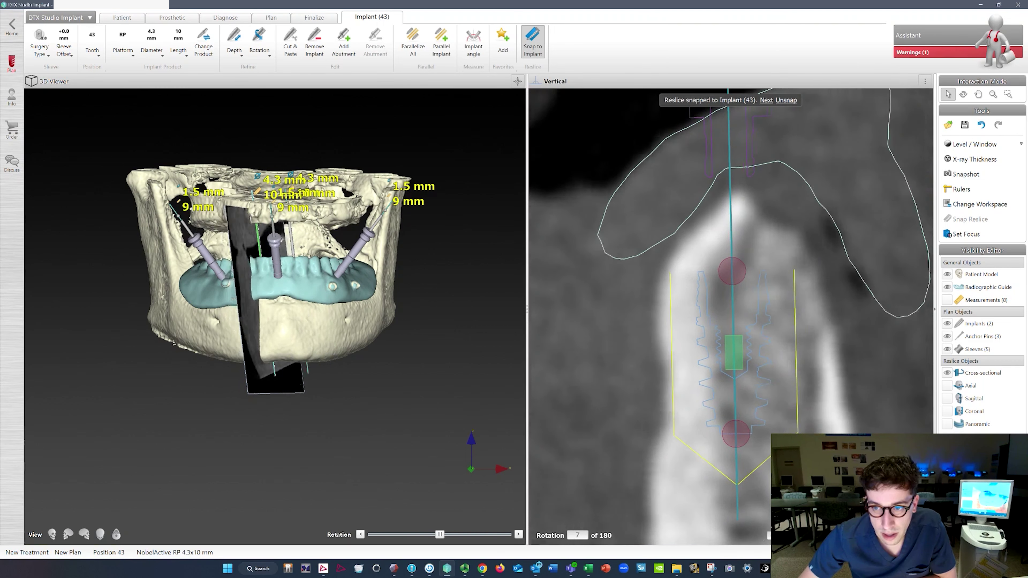
{"action": "scroll", "coordinate": [768, 537], "scroll_direction": "up", "scroll_amount": 20}
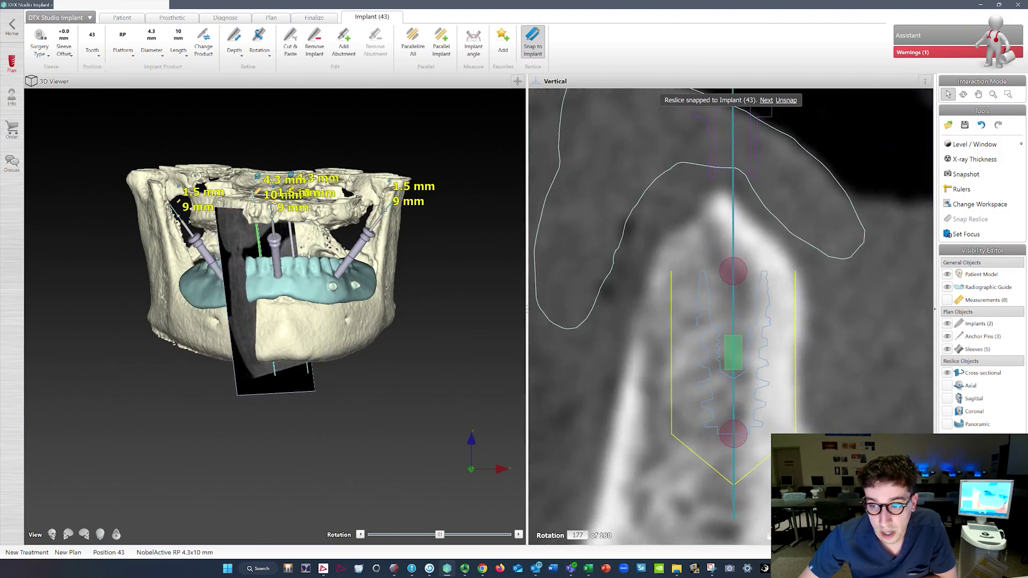
{"action": "scroll", "coordinate": [768, 536], "scroll_direction": "up", "scroll_amount": 3}
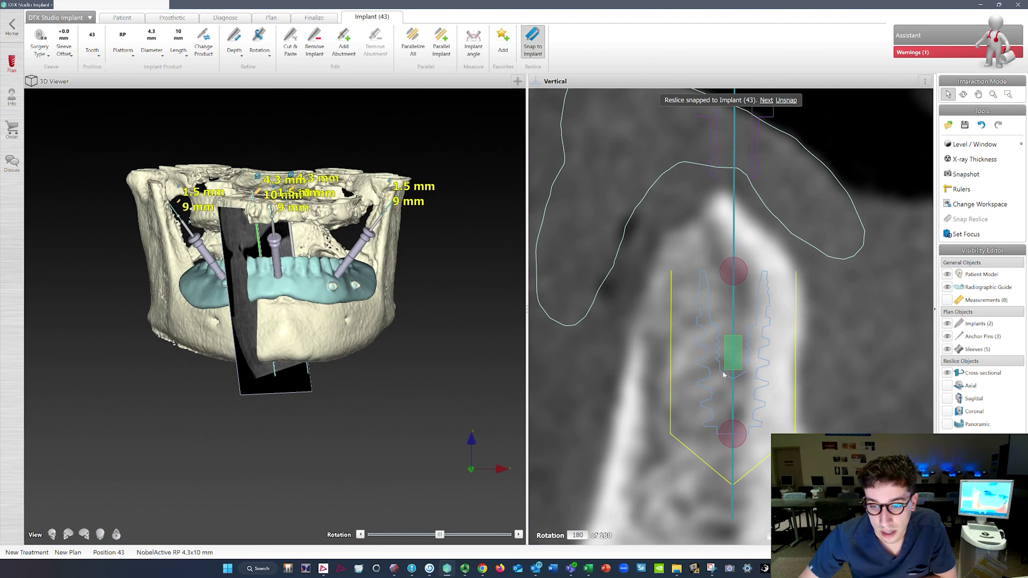
- Shift implant 43 slightly toward the labial side and a touch deeper on the reslice at rotation 180
{"action": "left_click_drag", "start_coordinate": [734, 358], "coordinate": [727, 358]}
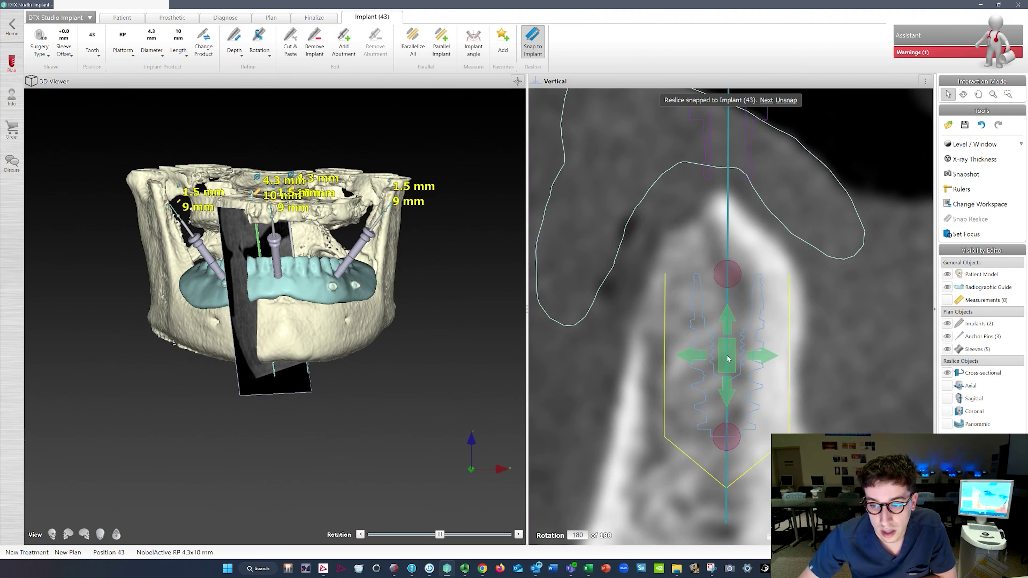
{"action": "right_click", "coordinate": [717, 250]}
{"action": "left_click", "coordinate": [783, 210]}
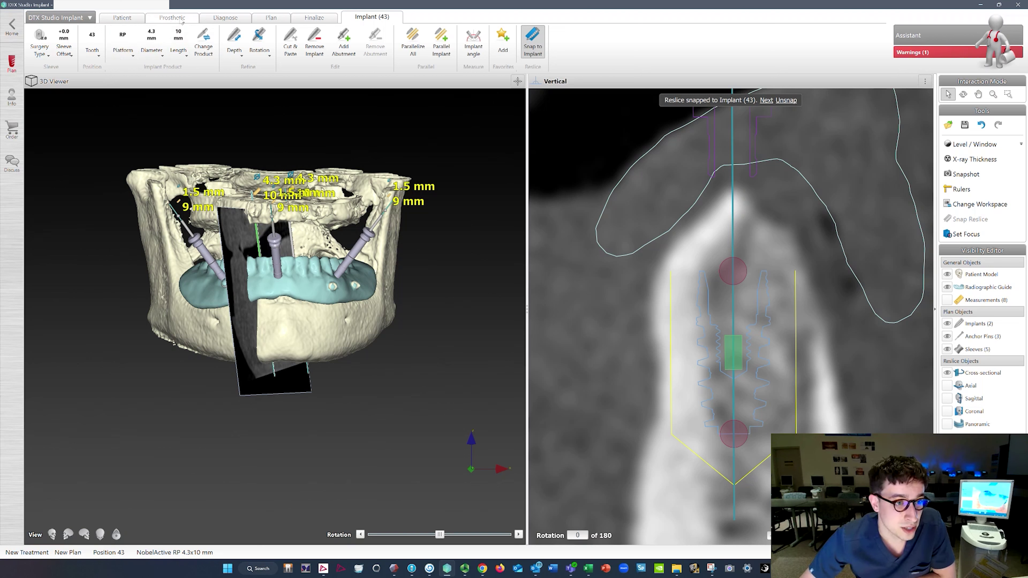
- Start a nerve annotation and place its first point in the right mandibular ramus on perpendicular slice 30
{"action": "left_click", "coordinate": [218, 18]}
{"action": "left_click", "coordinate": [44, 39]}
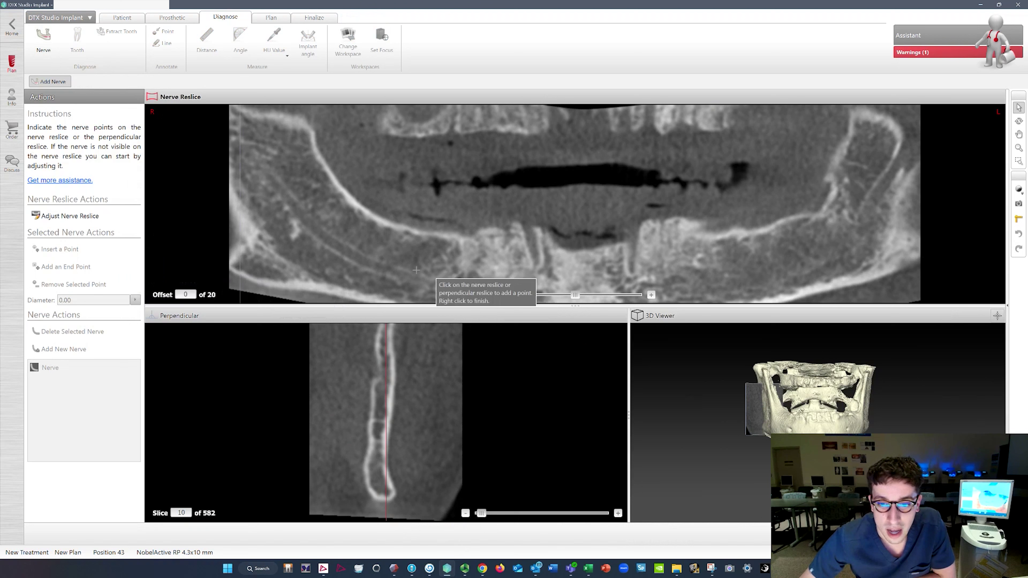
{"action": "scroll", "coordinate": [427, 446], "scroll_direction": "down", "scroll_amount": 3}
{"action": "scroll", "coordinate": [427, 446], "scroll_direction": "down", "scroll_amount": 19}
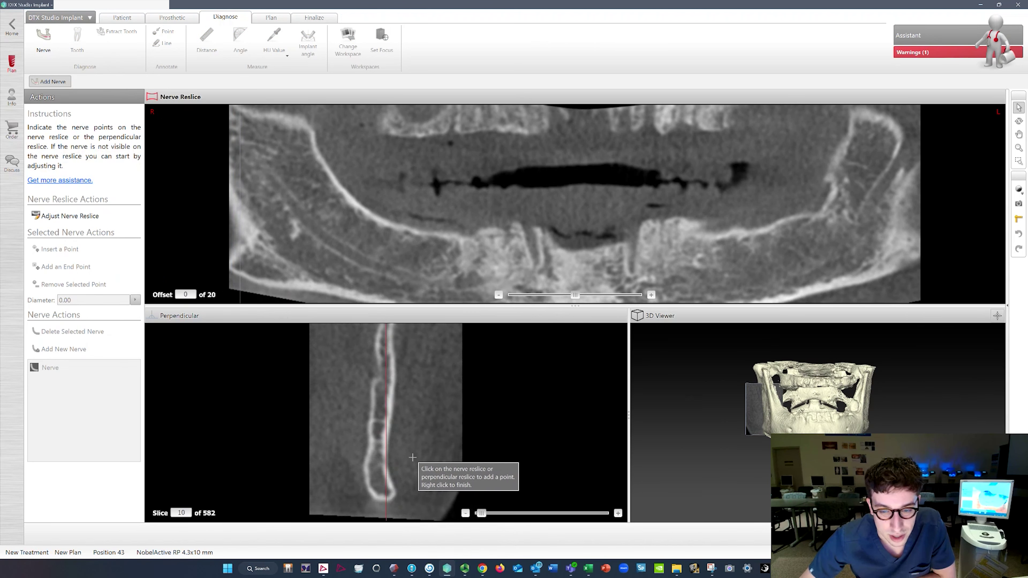
{"action": "scroll", "coordinate": [415, 459], "scroll_direction": "up", "scroll_amount": 4}
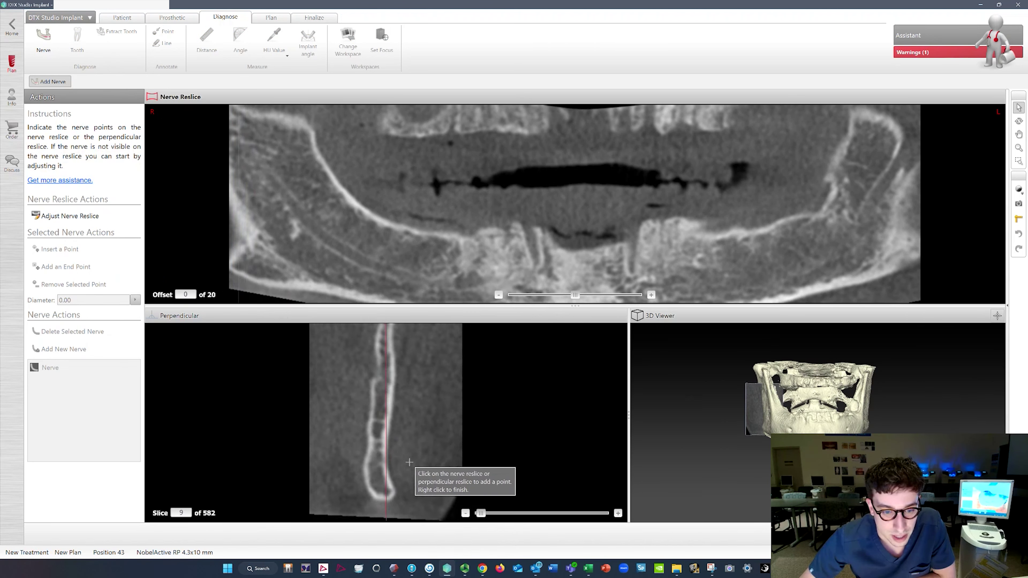
{"action": "scroll", "coordinate": [409, 463], "scroll_direction": "down", "scroll_amount": 20}
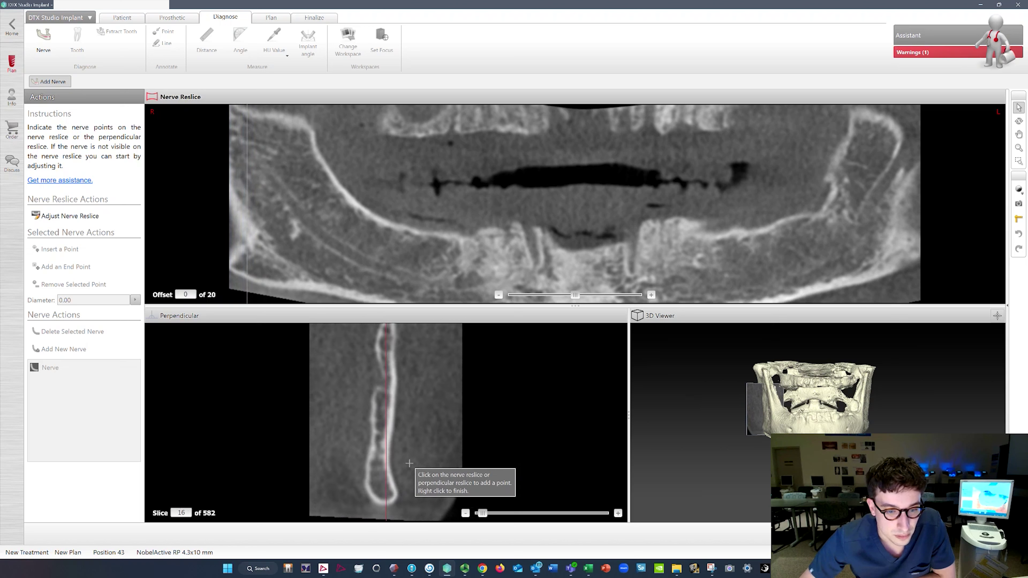
{"action": "scroll", "coordinate": [409, 463], "scroll_direction": "up", "scroll_amount": 12}
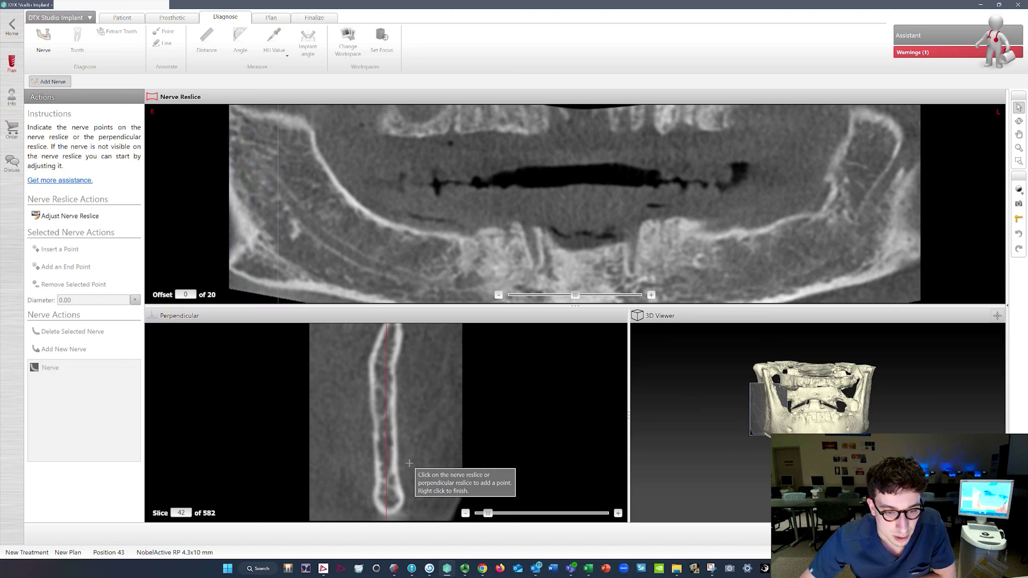
{"action": "scroll", "coordinate": [409, 463], "scroll_direction": "down", "scroll_amount": 6}
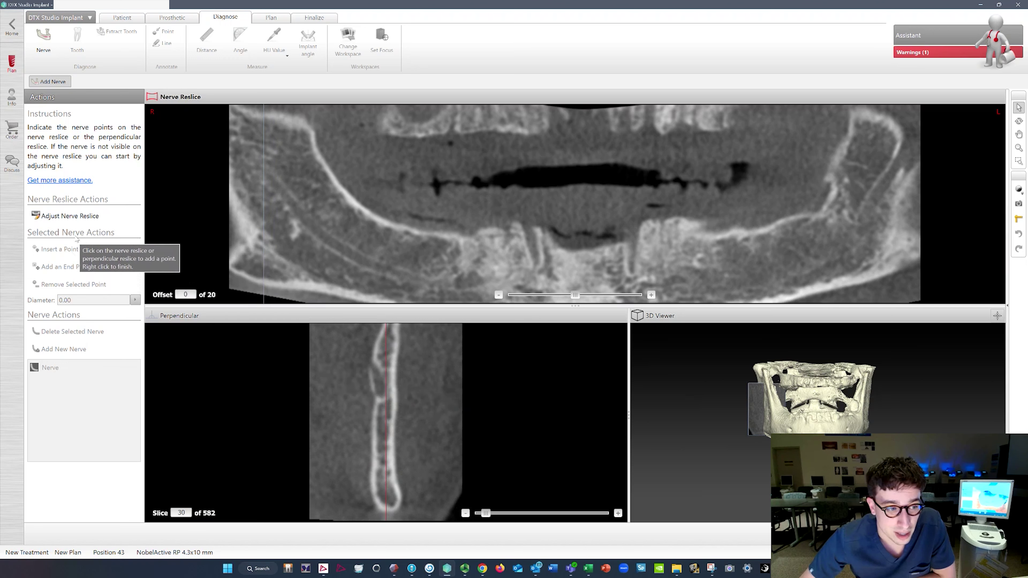
{"action": "left_click", "coordinate": [379, 383]}
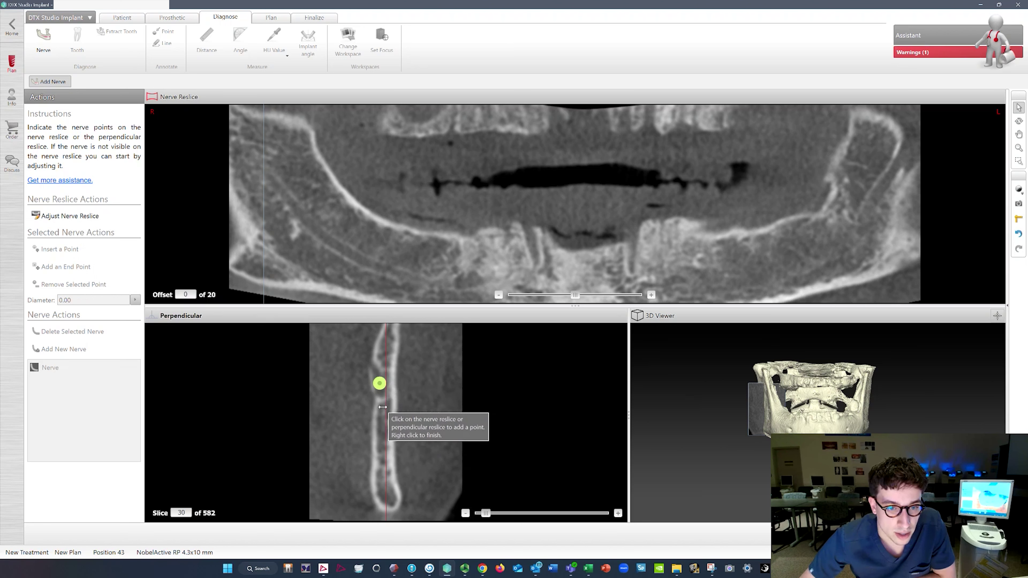
- Follow the right nerve canal forward and add the second nerve point on perpendicular slice 77
{"action": "scroll", "coordinate": [387, 421], "scroll_direction": "down", "scroll_amount": 15}
{"action": "scroll", "coordinate": [386, 420], "scroll_direction": "down", "scroll_amount": 6}
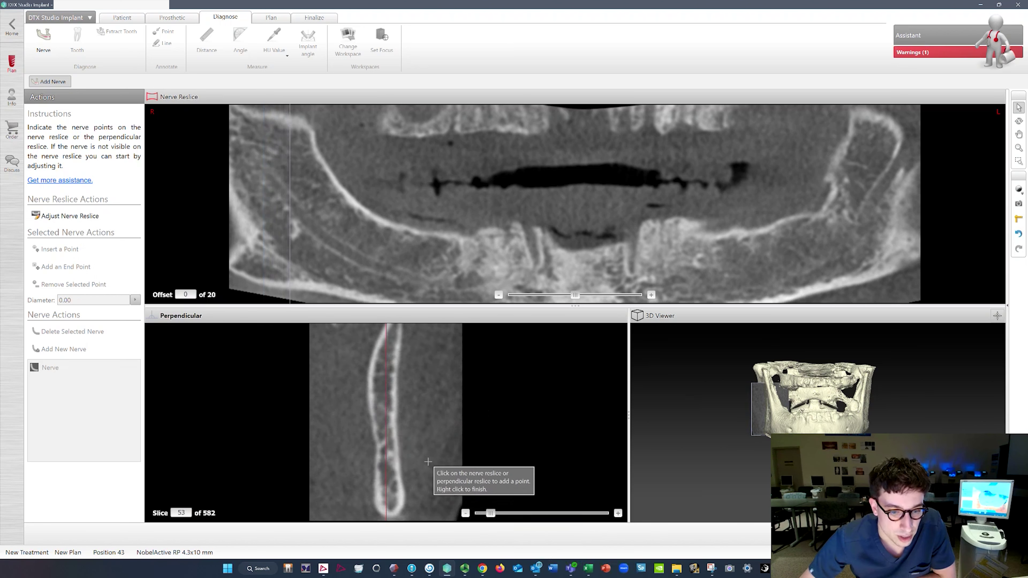
{"action": "scroll", "coordinate": [409, 460], "scroll_direction": "up", "scroll_amount": 20}
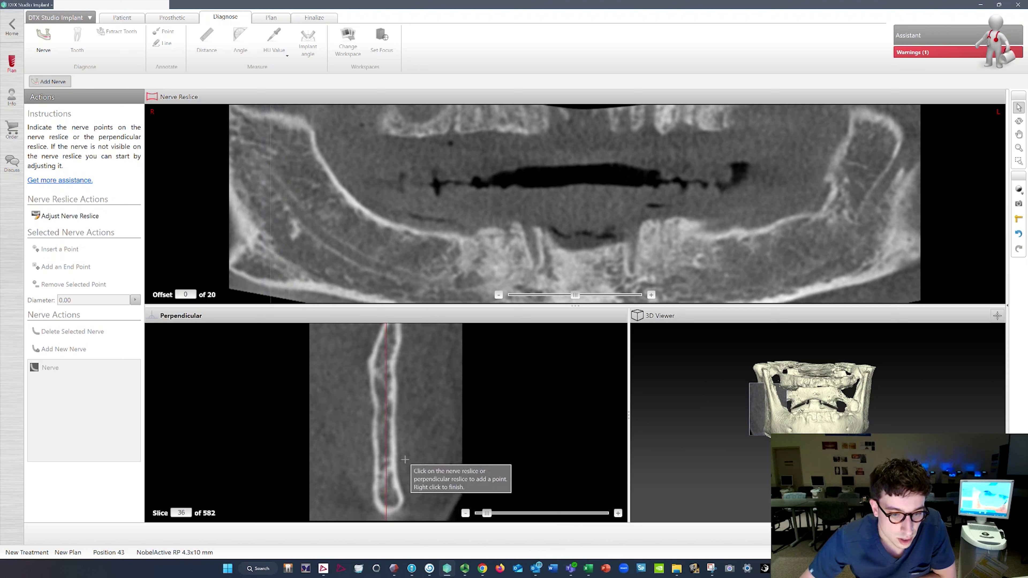
{"action": "scroll", "coordinate": [397, 454], "scroll_direction": "down", "scroll_amount": 5}
{"action": "scroll", "coordinate": [384, 446], "scroll_direction": "down", "scroll_amount": 11}
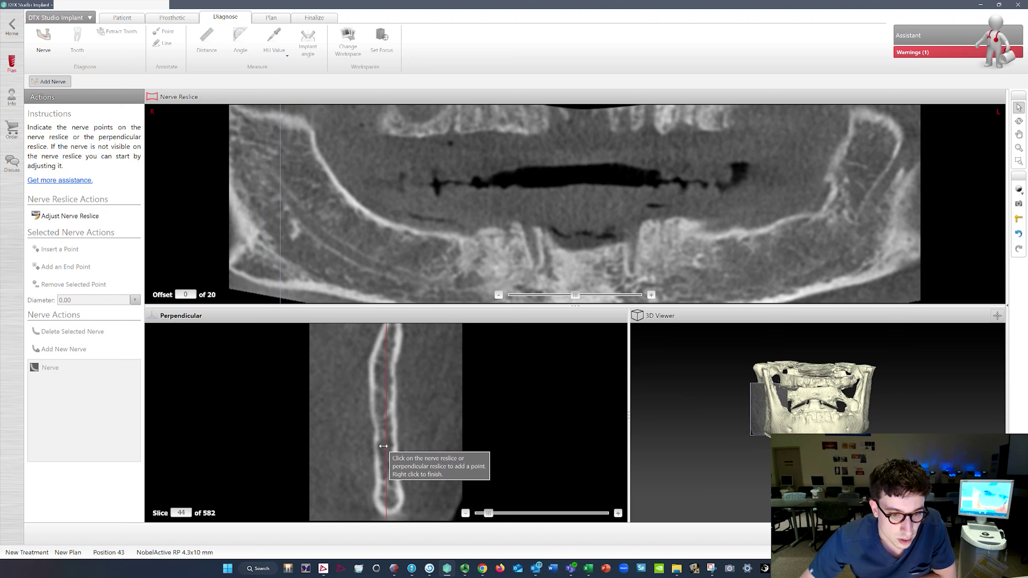
{"action": "scroll", "coordinate": [391, 429], "scroll_direction": "down", "scroll_amount": 7}
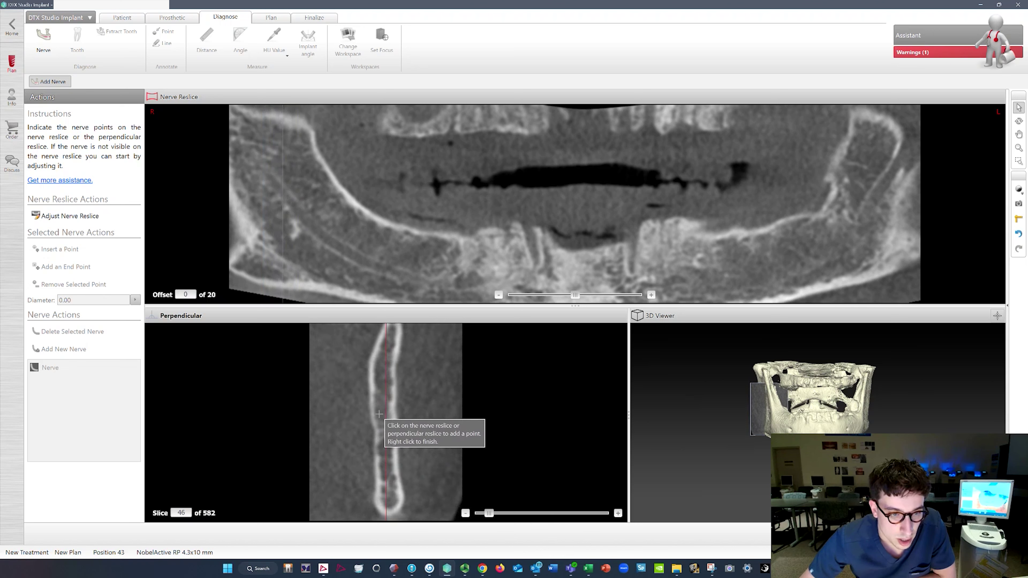
{"action": "scroll", "coordinate": [394, 440], "scroll_direction": "down", "scroll_amount": 18}
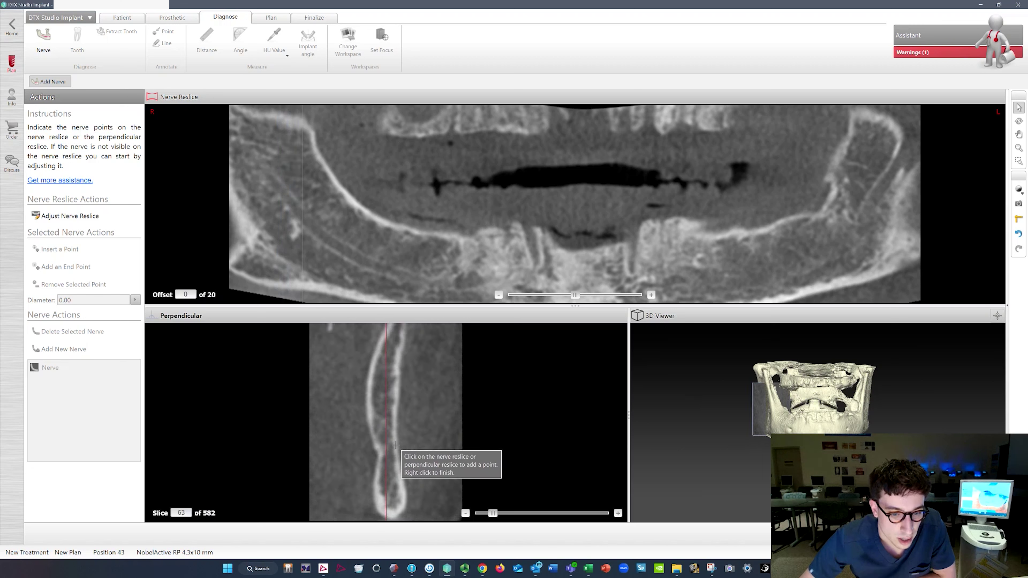
{"action": "scroll", "coordinate": [389, 449], "scroll_direction": "down", "scroll_amount": 6}
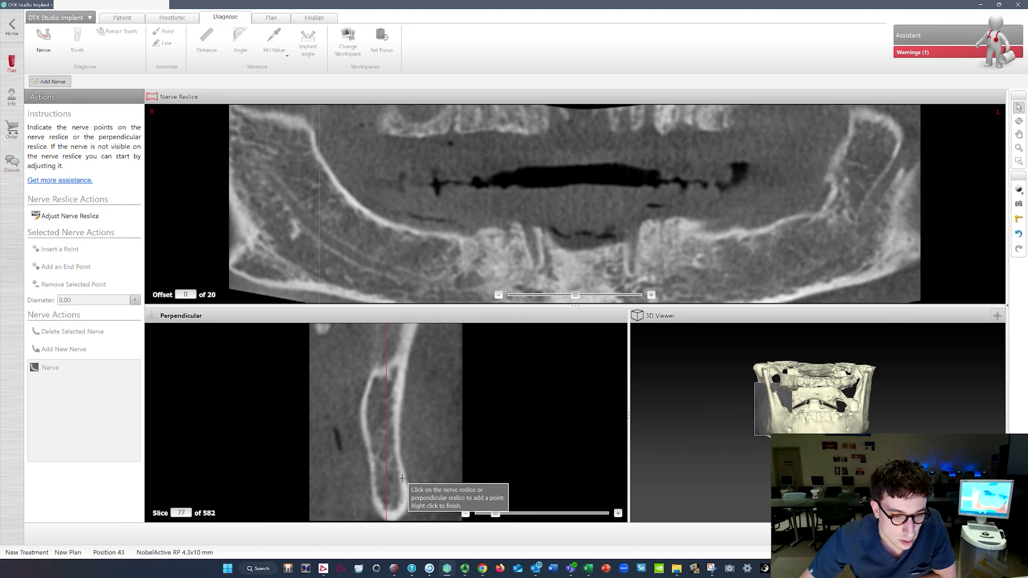
{"action": "left_click", "coordinate": [387, 456]}
{"action": "scroll", "coordinate": [396, 460], "scroll_direction": "down", "scroll_amount": 16}
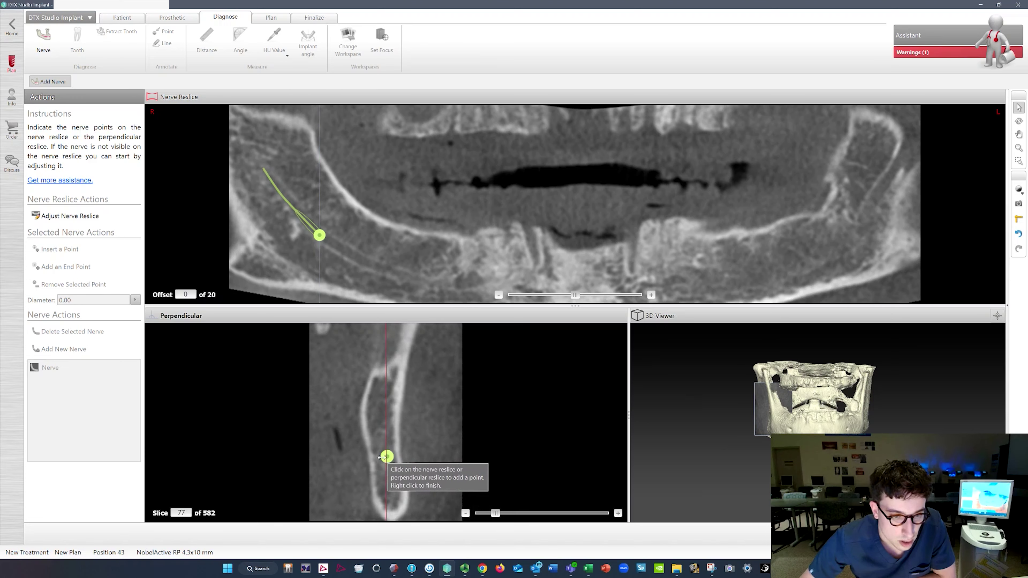
- Follow the right mandibular canal to the next perpendicular slices and add another nerve point inside the canal
{"action": "scroll", "coordinate": [396, 467], "scroll_direction": "down", "scroll_amount": 3}
{"action": "left_click", "coordinate": [385, 477]}
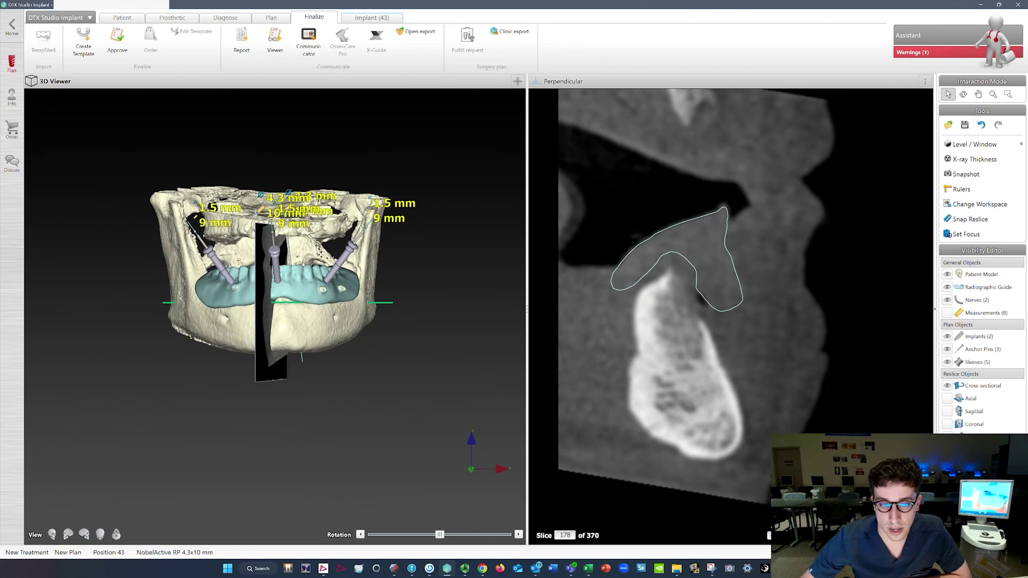
- Examine the perpendicular slices along the left mandible for the nerve exit, the anchor pin and the implant's position in bone
{"action": "left_click_drag", "start_coordinate": [845, 535], "coordinate": [871, 535]}
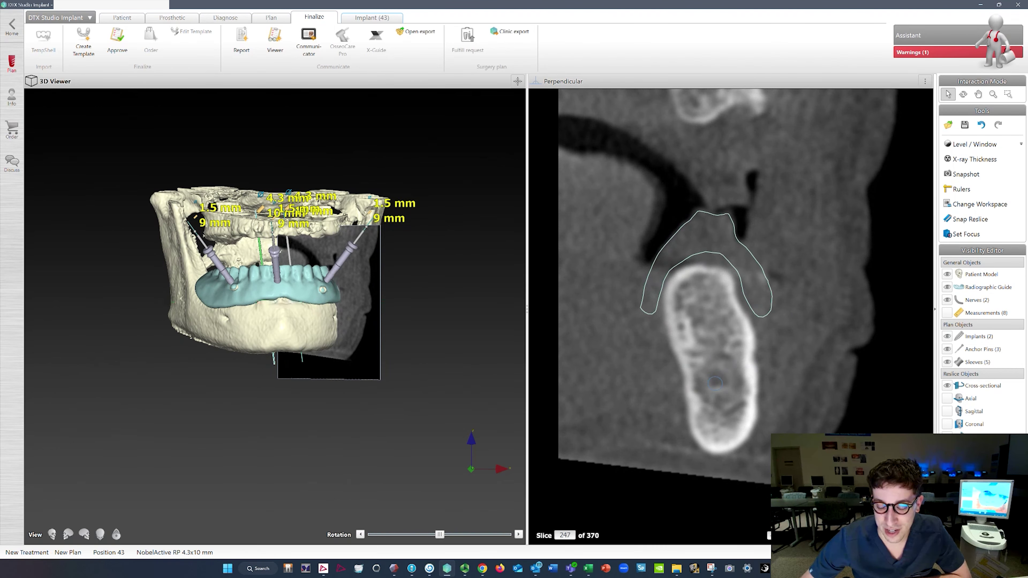
{"action": "scroll", "coordinate": [704, 388], "scroll_direction": "down", "scroll_amount": 5}
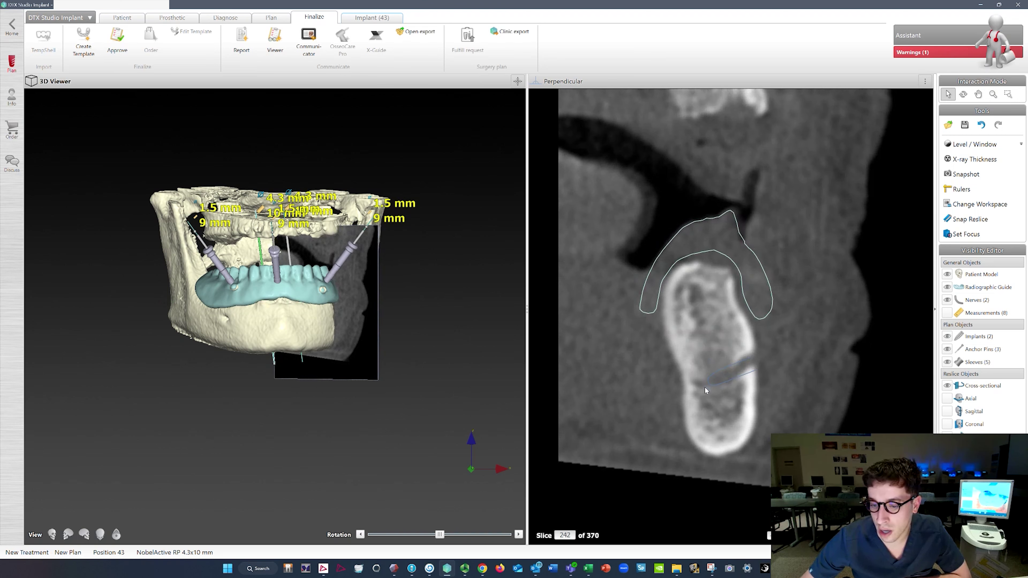
{"action": "scroll", "coordinate": [705, 388], "scroll_direction": "down", "scroll_amount": 3}
{"action": "scroll", "coordinate": [705, 388], "scroll_direction": "up", "scroll_amount": 5}
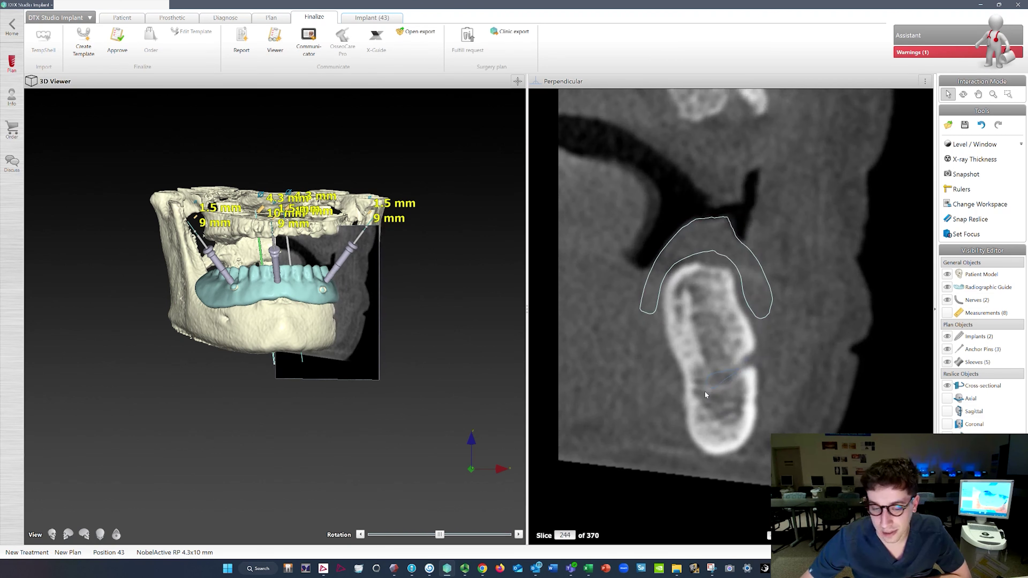
{"action": "scroll", "coordinate": [701, 394], "scroll_direction": "down", "scroll_amount": 2}
{"action": "scroll", "coordinate": [701, 393], "scroll_direction": "down", "scroll_amount": 14}
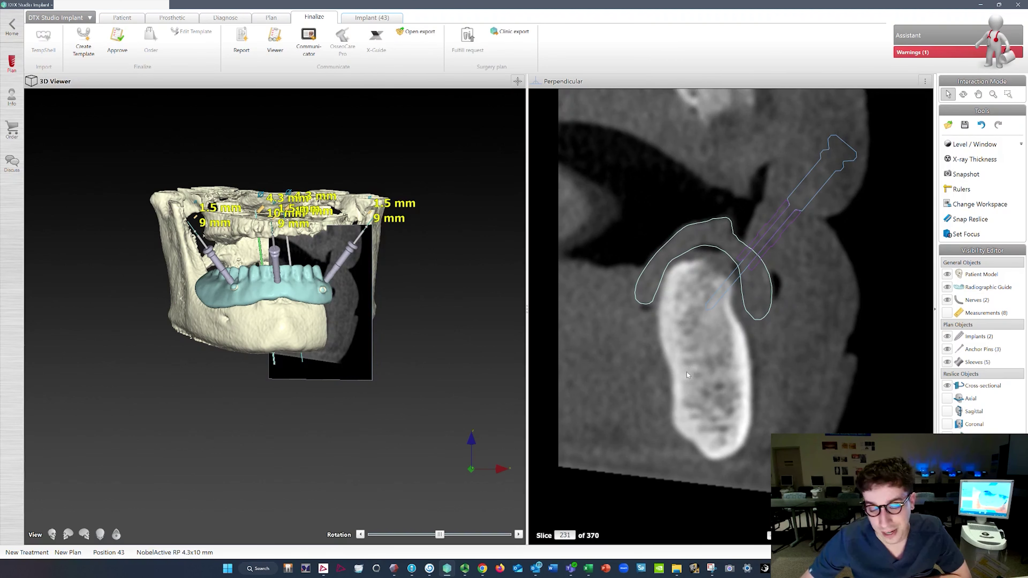
{"action": "scroll", "coordinate": [696, 377], "scroll_direction": "down", "scroll_amount": 10}
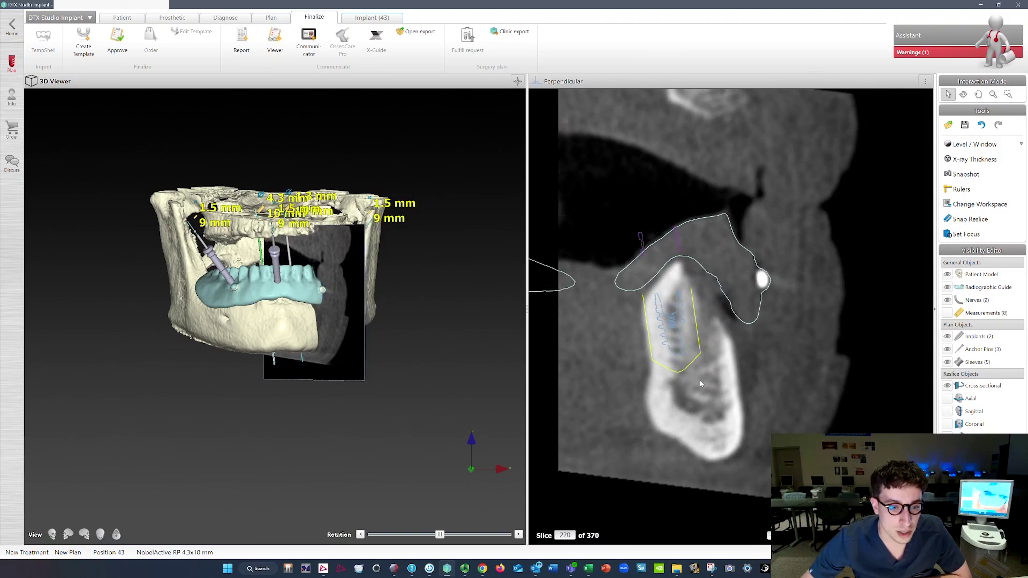
{"action": "scroll", "coordinate": [699, 384], "scroll_direction": "down", "scroll_amount": 1}
- Set the surgery type of implant 43 to Fully guided
{"action": "left_click", "coordinate": [383, 23]}
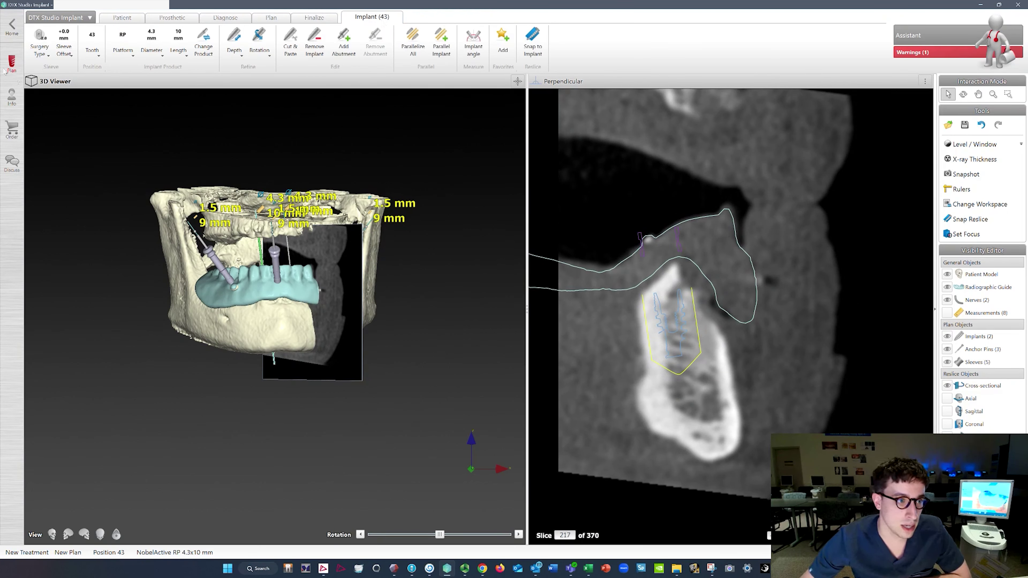
{"action": "left_click", "coordinate": [37, 59]}
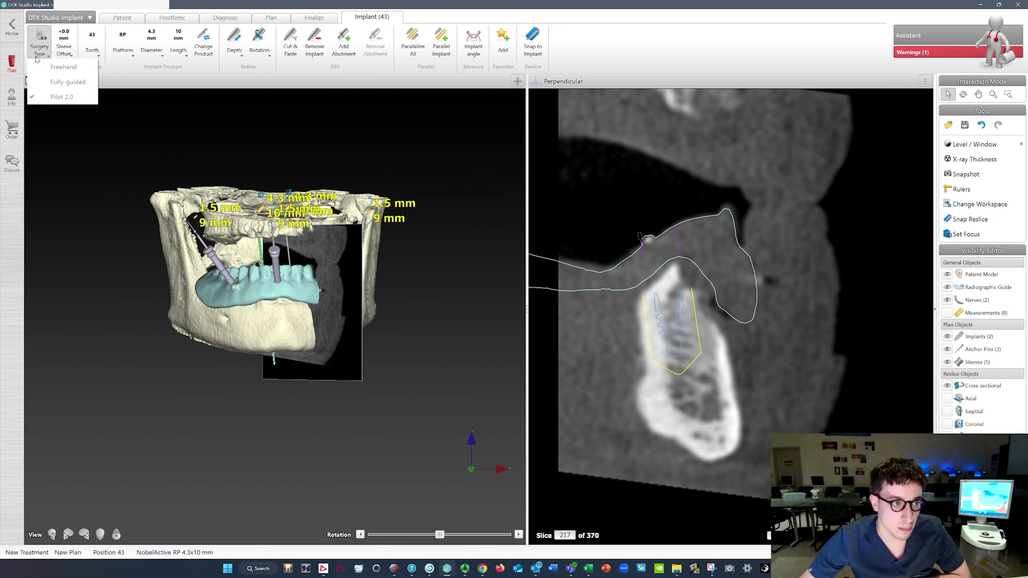
{"action": "left_click", "coordinate": [59, 83]}
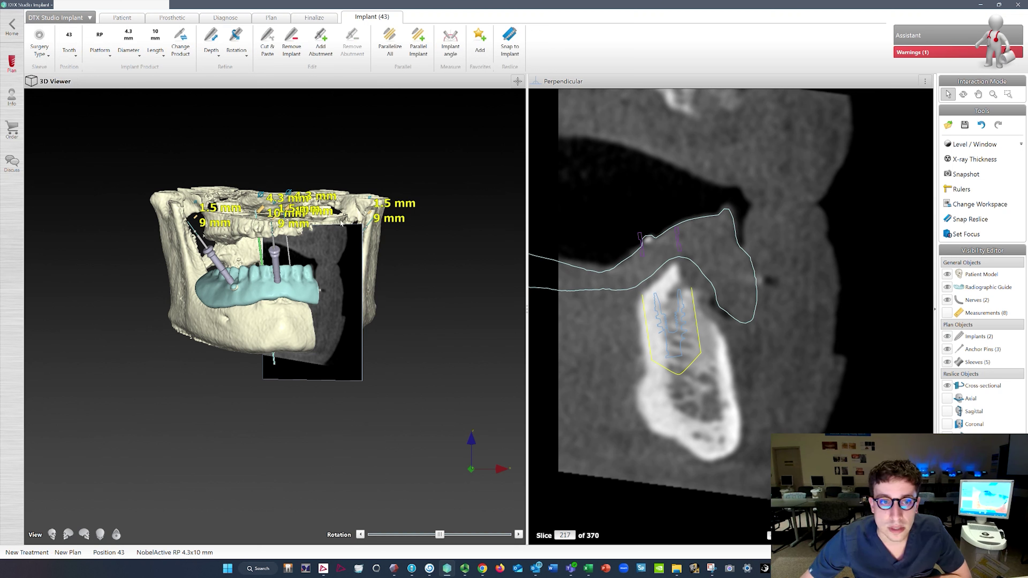
- Create a surgical template produced by Other, with UMKC School of Dentistry as manufacturer and all patient information anonymized
{"action": "left_click", "coordinate": [328, 18]}
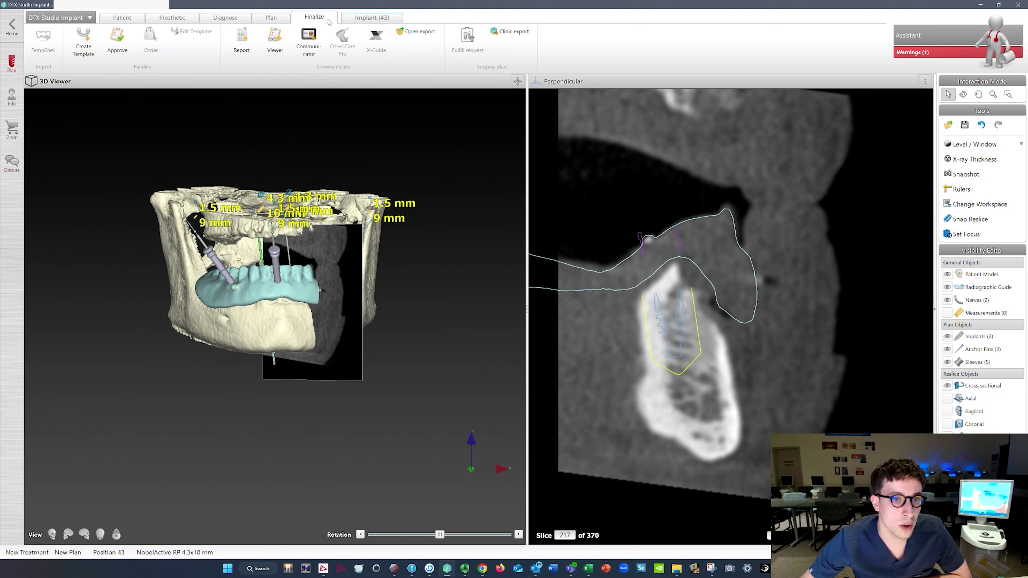
{"action": "left_click", "coordinate": [89, 46]}
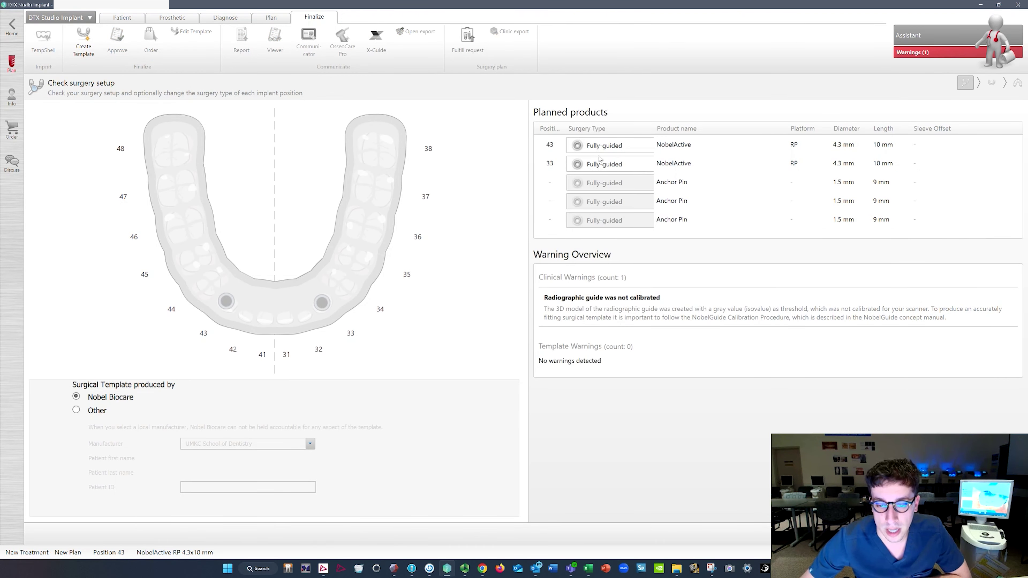
{"action": "left_click", "coordinate": [77, 410]}
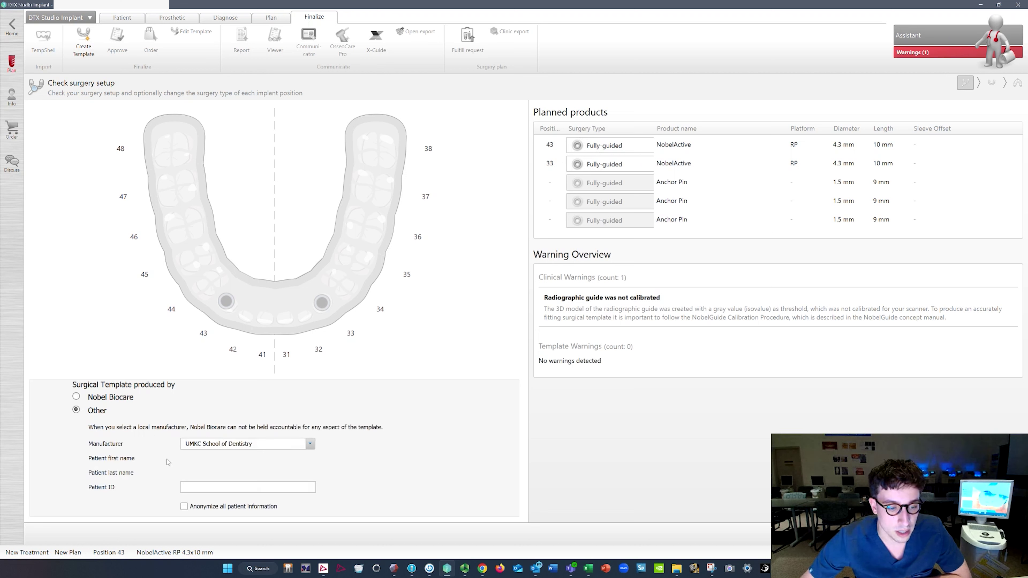
{"action": "left_click", "coordinate": [205, 507]}
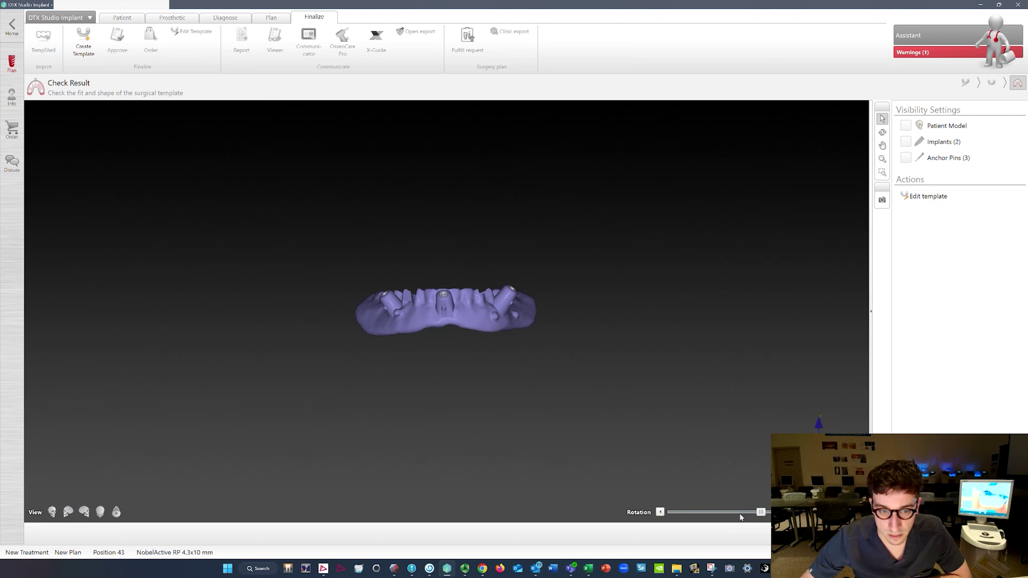
- Inspect the surgical template's shape, implant sleeves and anchor pin sleeves from the side, front and above
{"action": "left_click_drag", "start_coordinate": [761, 513], "coordinate": [858, 512]}
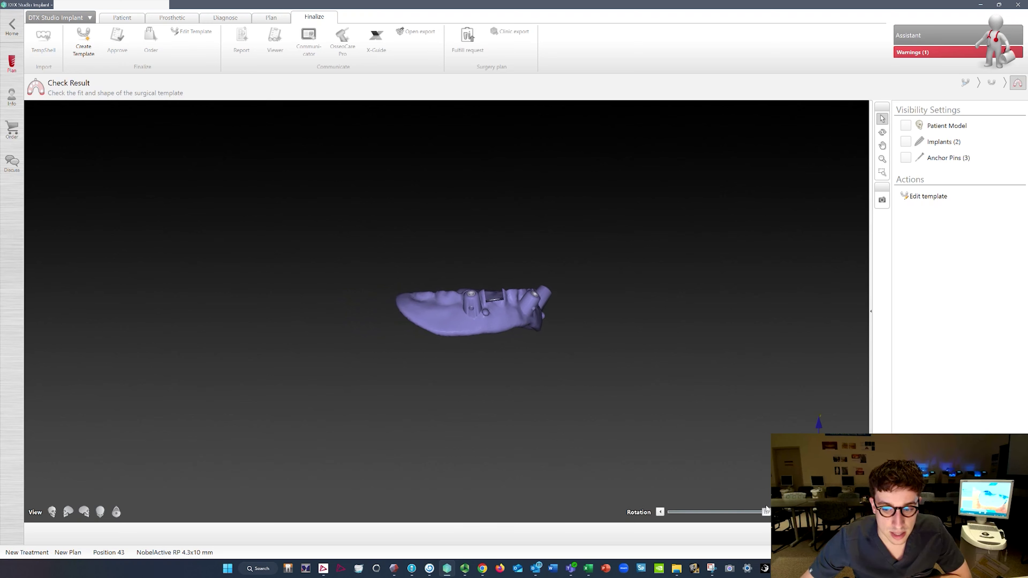
{"action": "scroll", "coordinate": [459, 320], "scroll_direction": "down", "scroll_amount": 2}
{"action": "scroll", "coordinate": [459, 321], "scroll_direction": "up", "scroll_amount": 5}
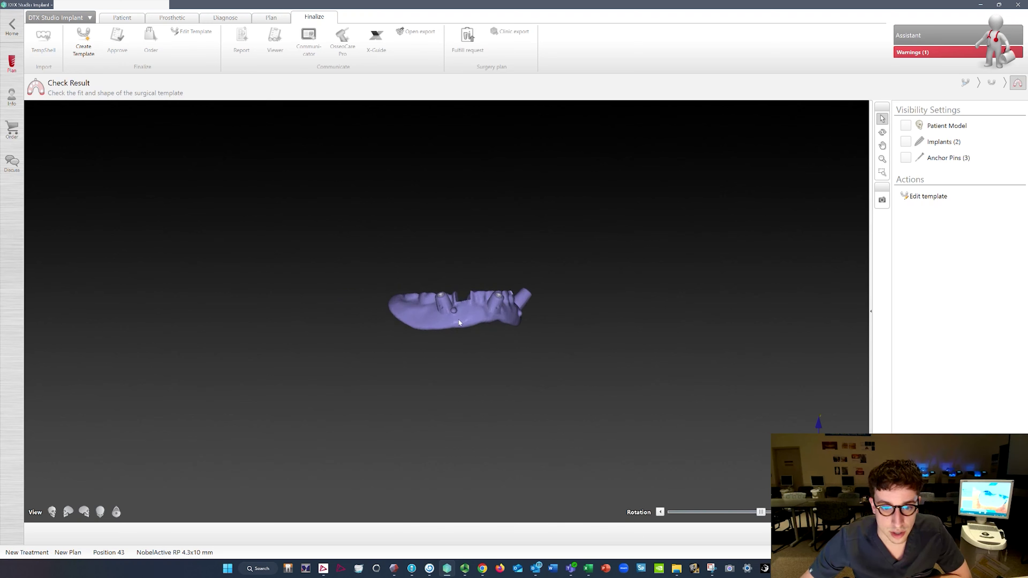
{"action": "left_click", "coordinate": [883, 132]}
{"action": "left_click_drag", "start_coordinate": [525, 267], "coordinate": [506, 459]}
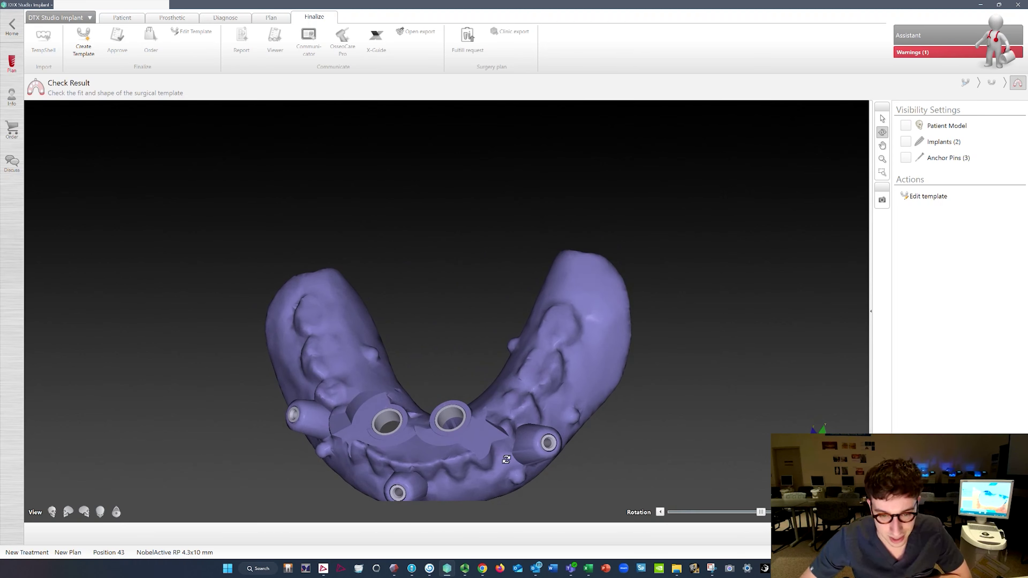
{"action": "left_click_drag", "start_coordinate": [344, 368], "coordinate": [445, 333]}
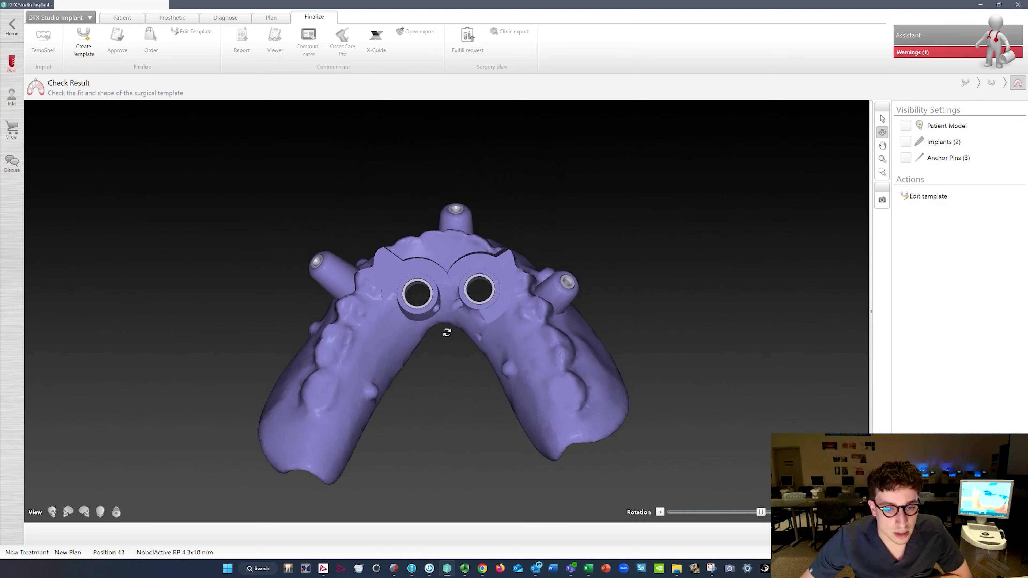
{"action": "mouse_move", "coordinate": [440, 265]}
{"action": "left_mouse_down"}
{"action": "mouse_move", "coordinate": [445, 328]}
{"action": "mouse_move", "coordinate": [457, 266]}
{"action": "left_mouse_up"}
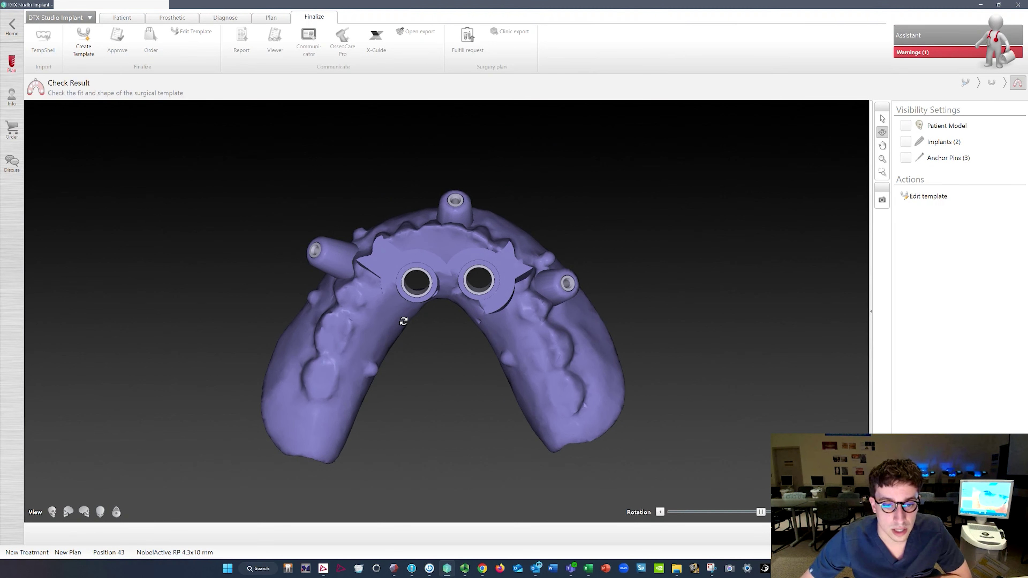
{"action": "left_click_drag", "start_coordinate": [404, 321], "coordinate": [400, 295]}
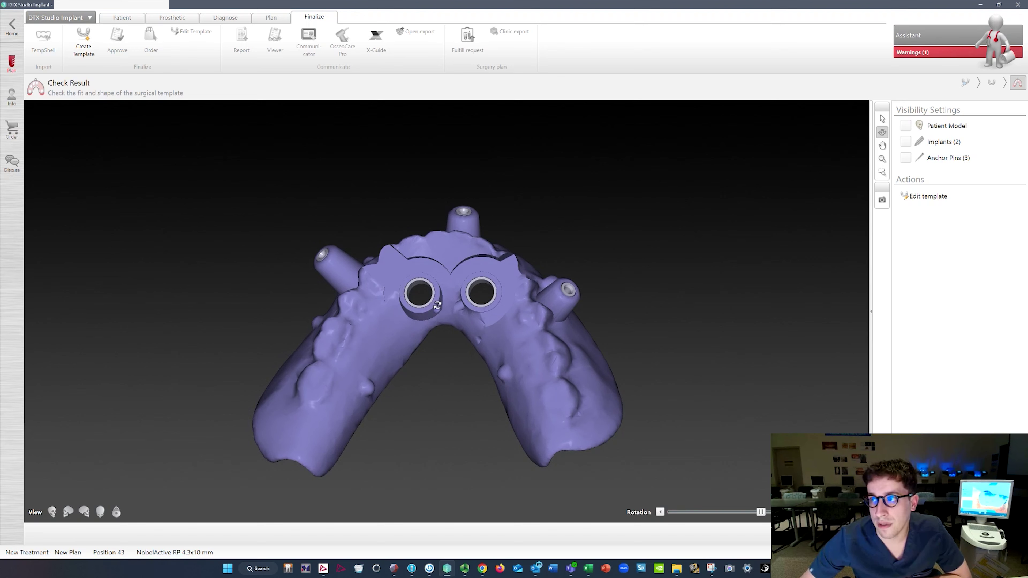